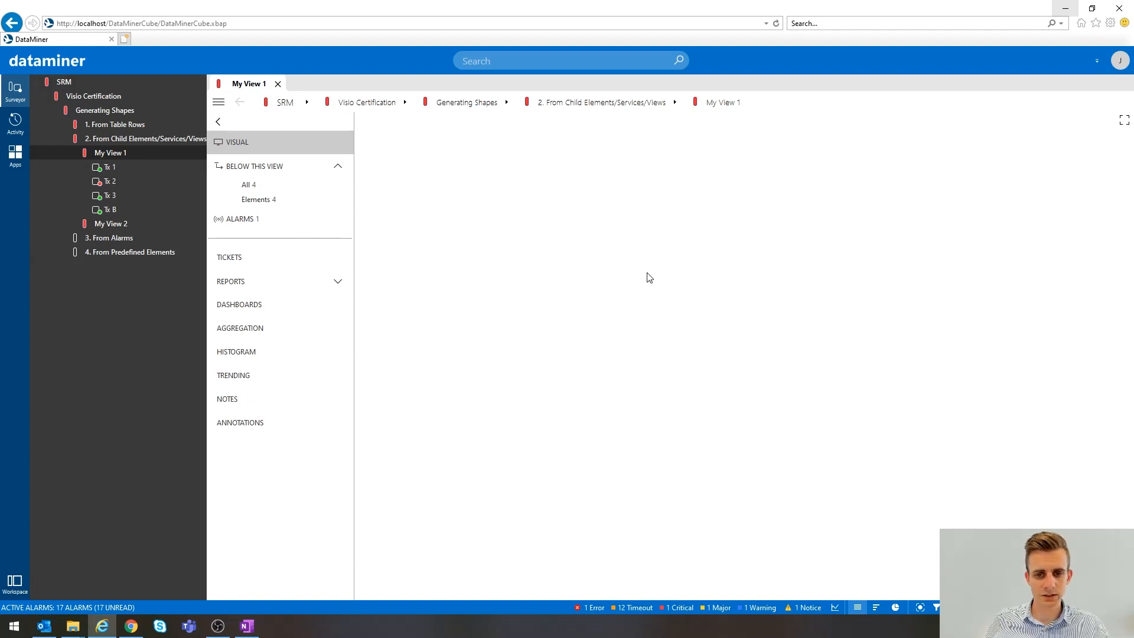
- Open the Visio file of My View 1 for editing and switch to Visio
right_click(581, 235)
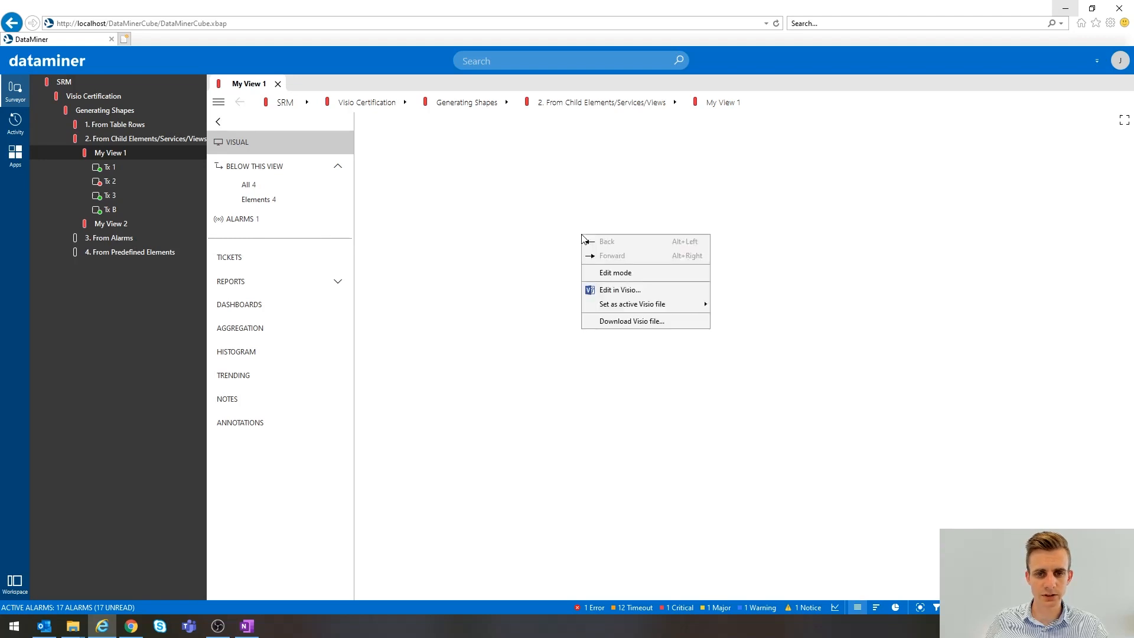
left_click(654, 290)
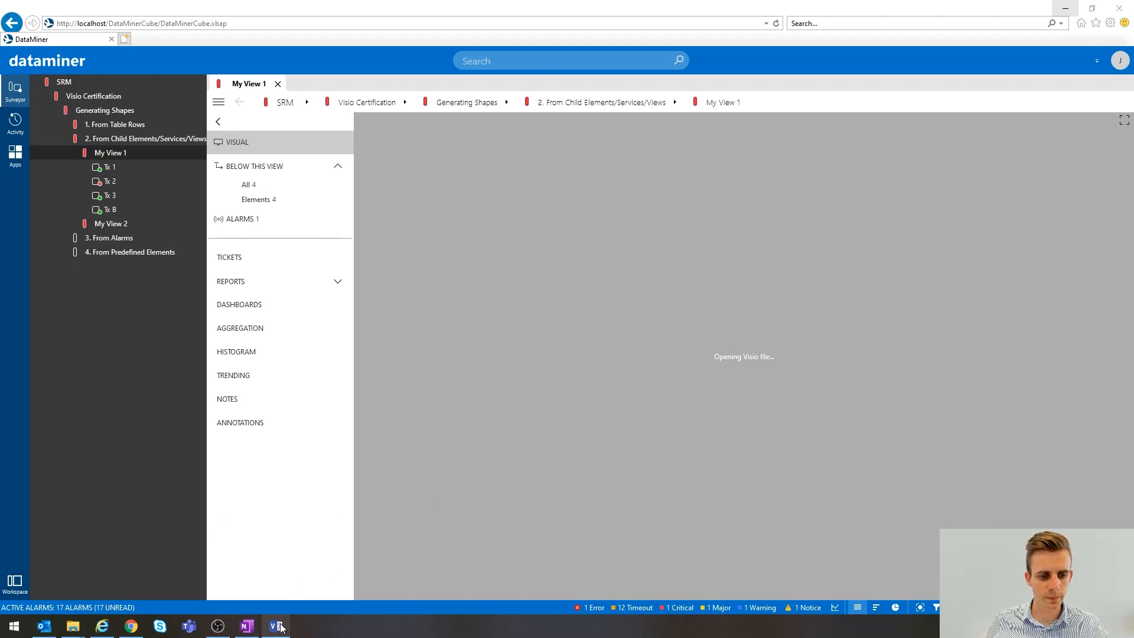
left_click(280, 627)
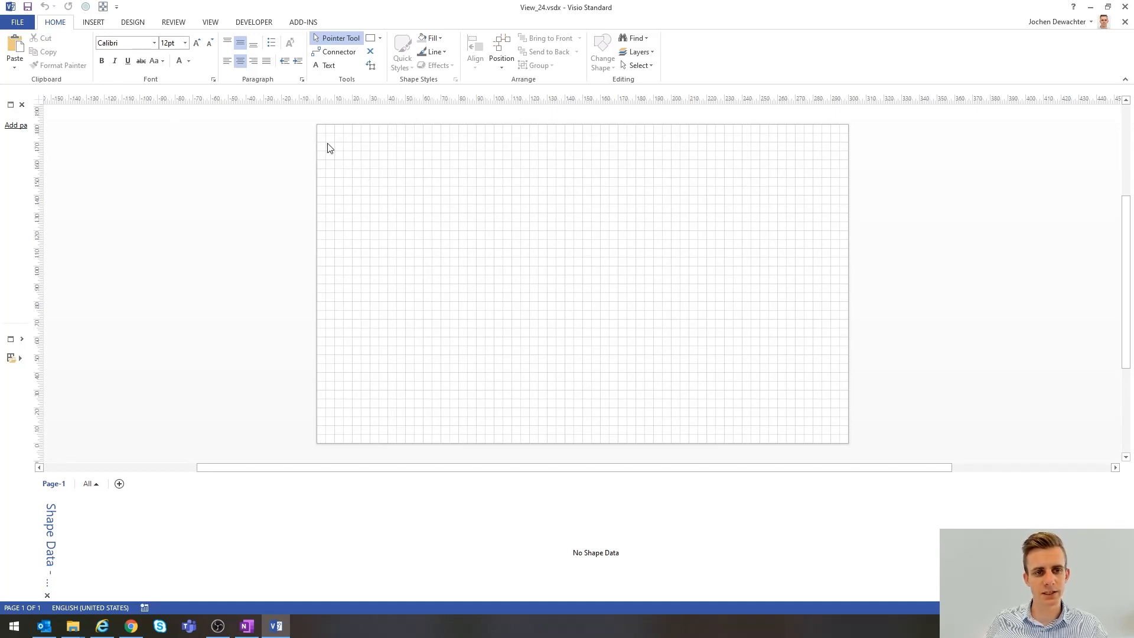
- Draw a rectangle about 290 × 165 mm covering most of the page and turn it into a group
left_click(371, 38)
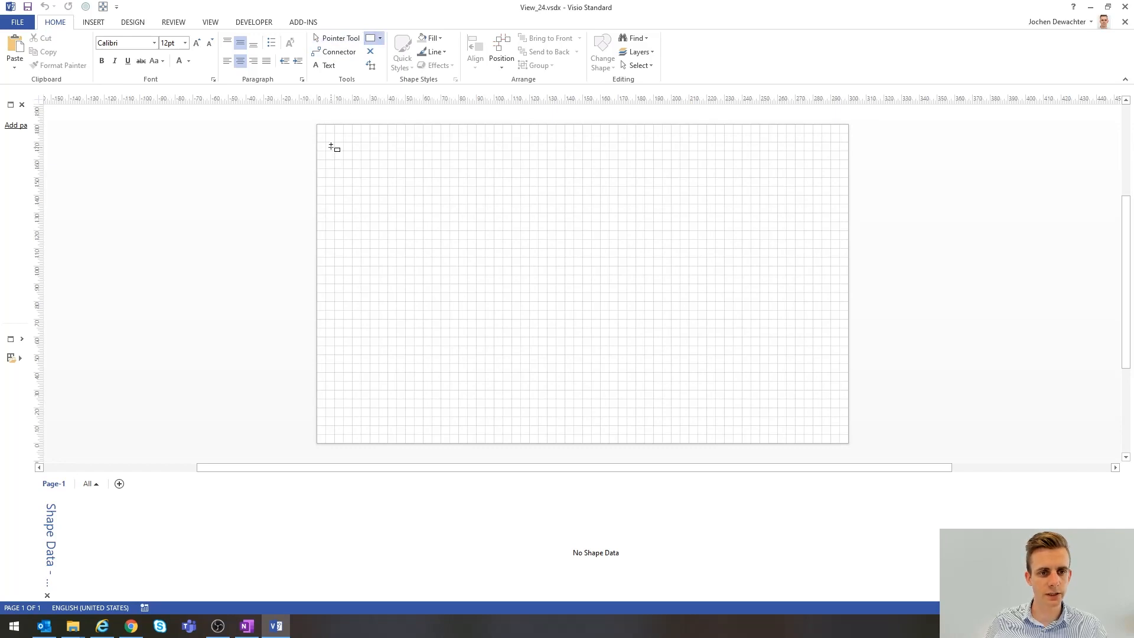
left_click_drag(329, 144, 837, 435)
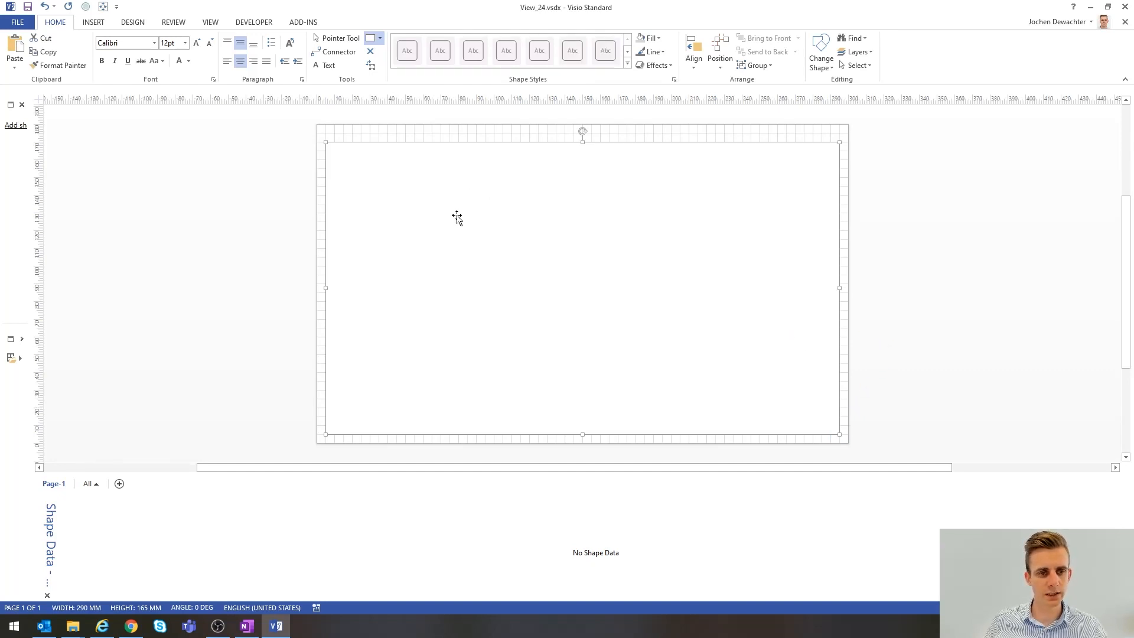
right_click(433, 192)
mouse_move(482, 264)
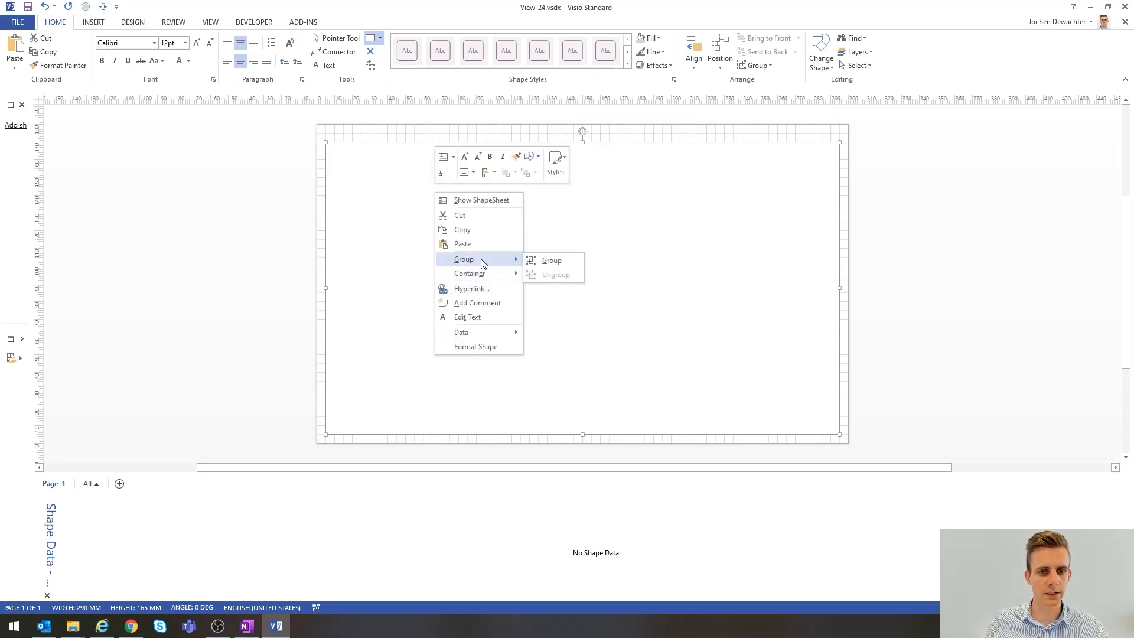
left_click(551, 260)
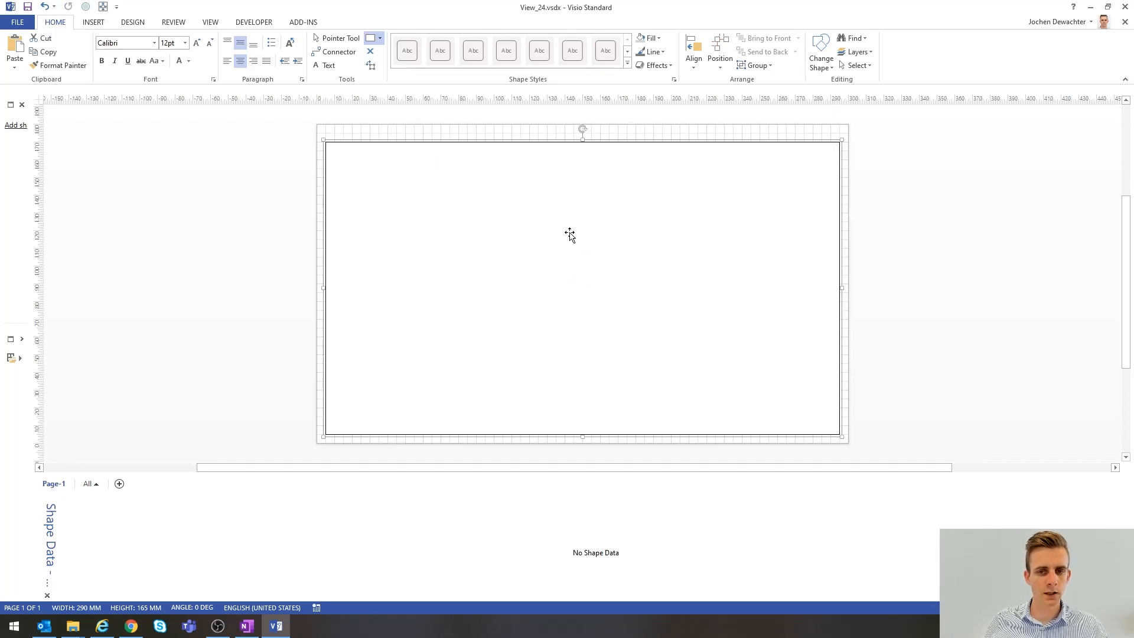
- Open the group and draw a rectangle about 73 × 31.5 mm inside its upper-left corner
right_click(451, 222)
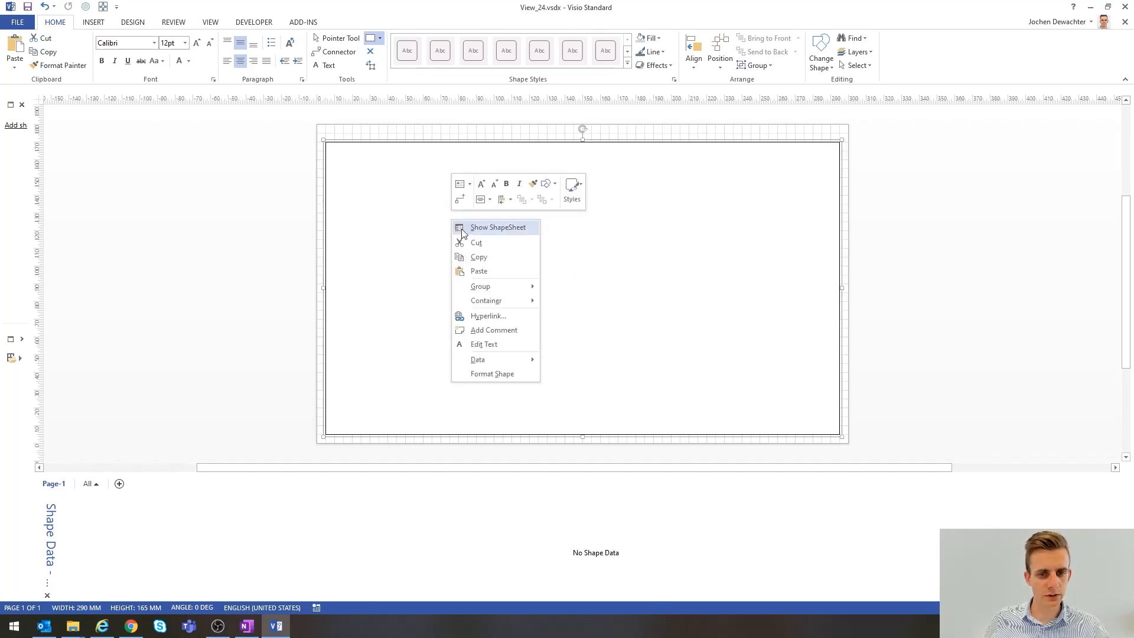
mouse_move(501, 286)
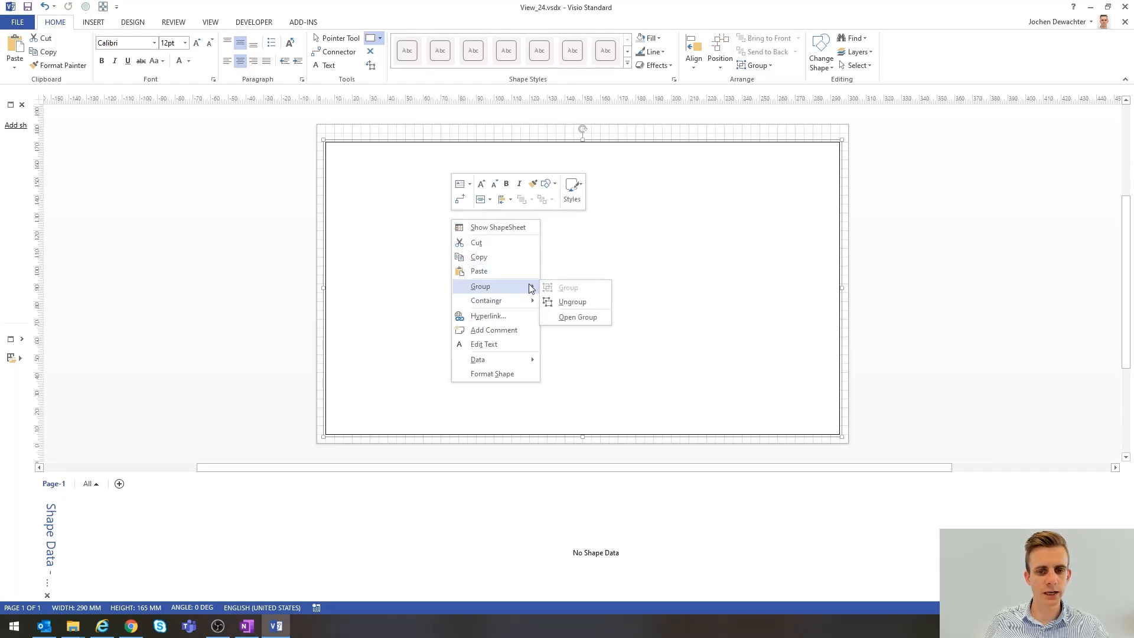
left_click(581, 322)
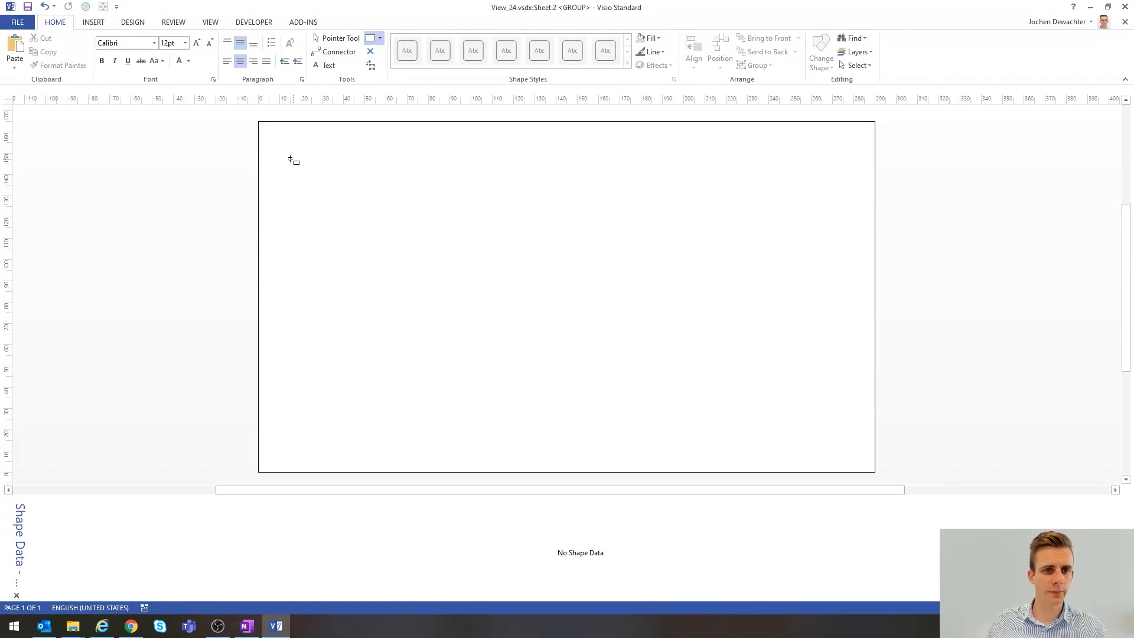
mouse_move(279, 143)
left_mouse_down()
mouse_move(384, 205)
mouse_move(434, 210)
left_mouse_up()
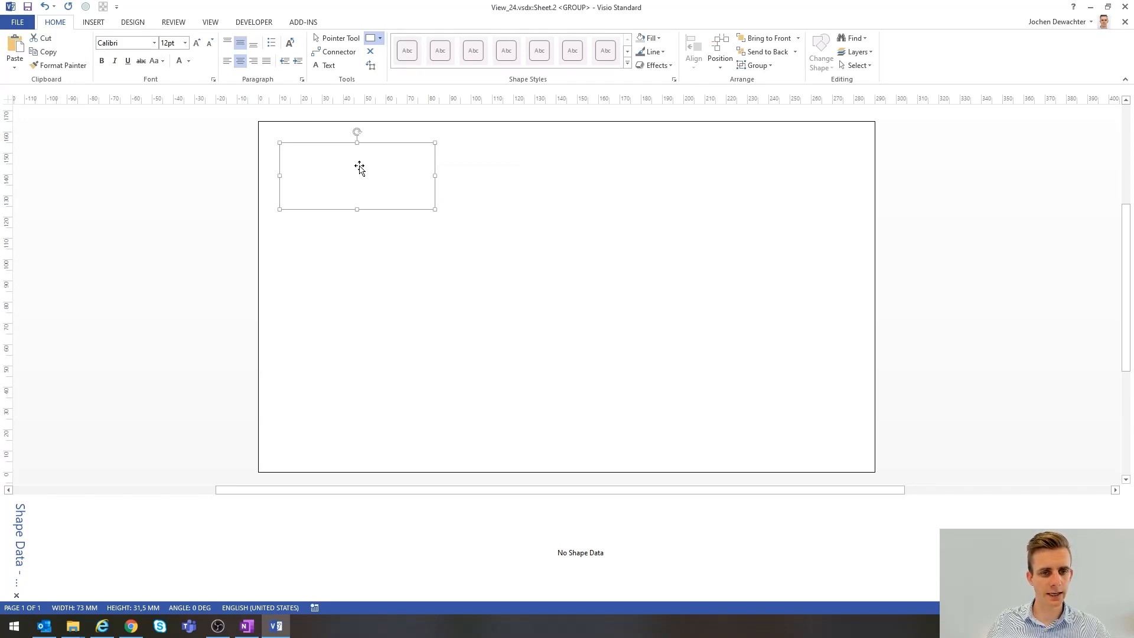
- Turn the small rectangle into its own nested group and close the group editing window
right_click(359, 168)
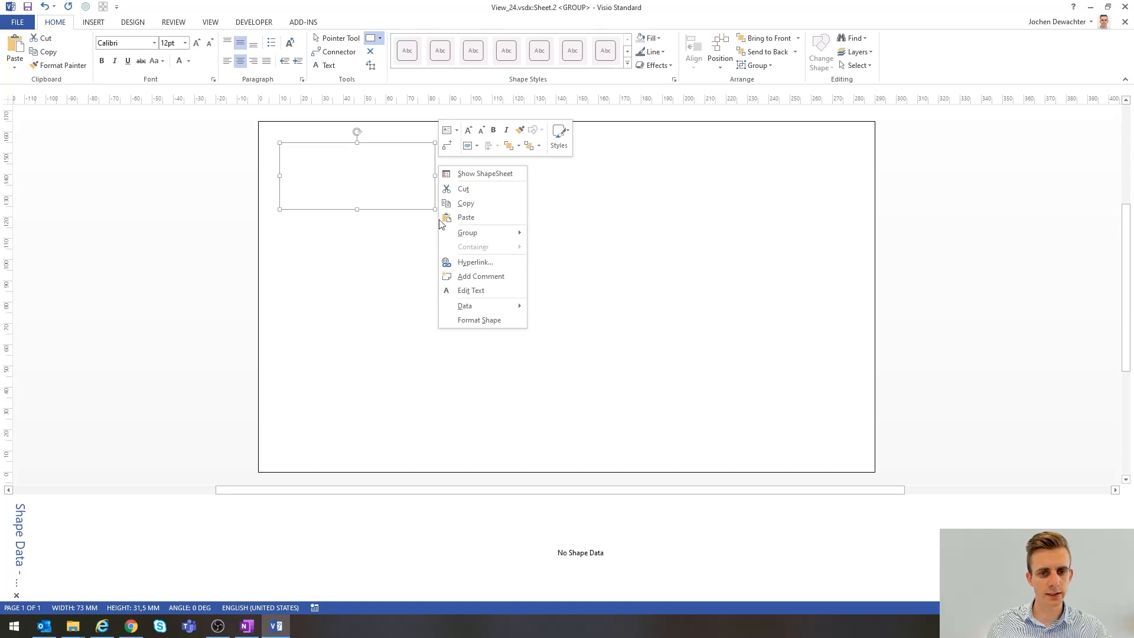
mouse_move(494, 236)
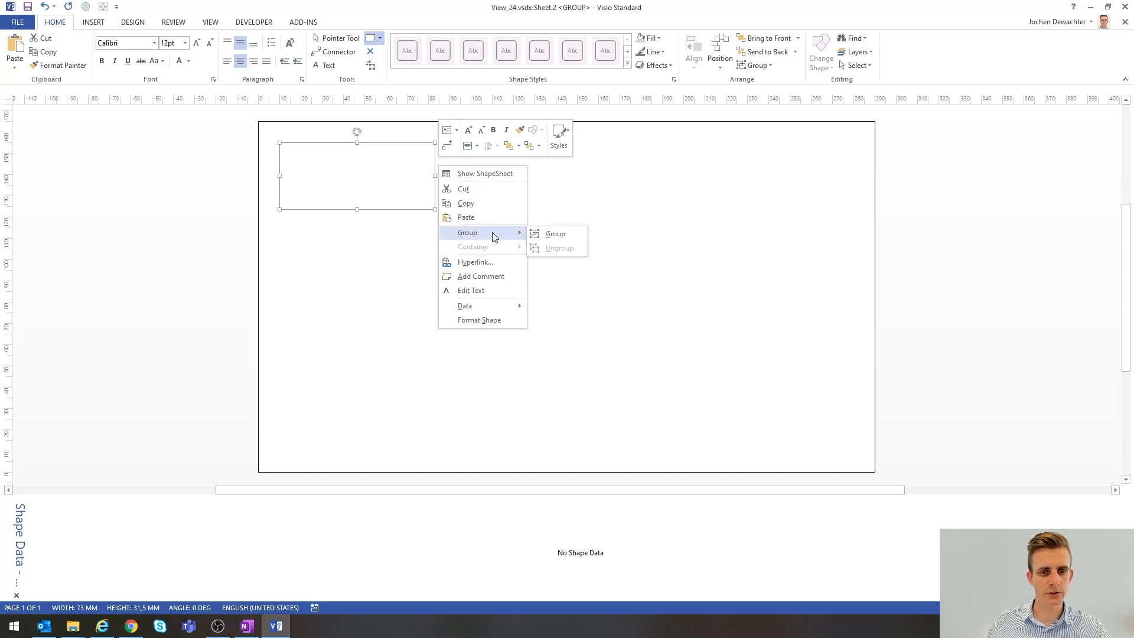
left_click(573, 234)
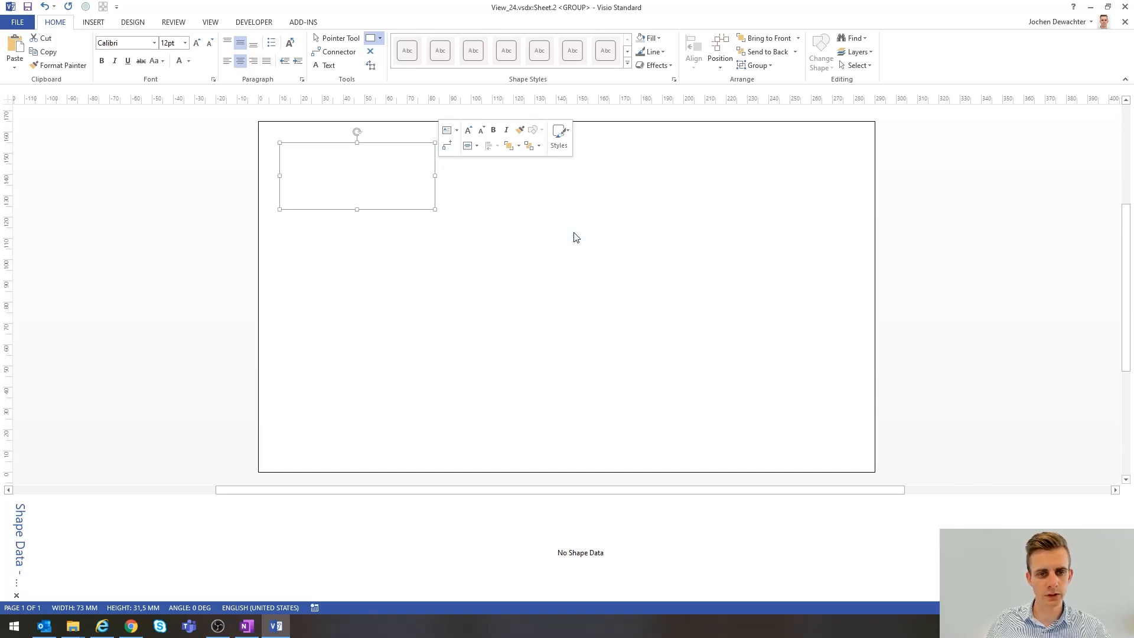
left_click(1124, 21)
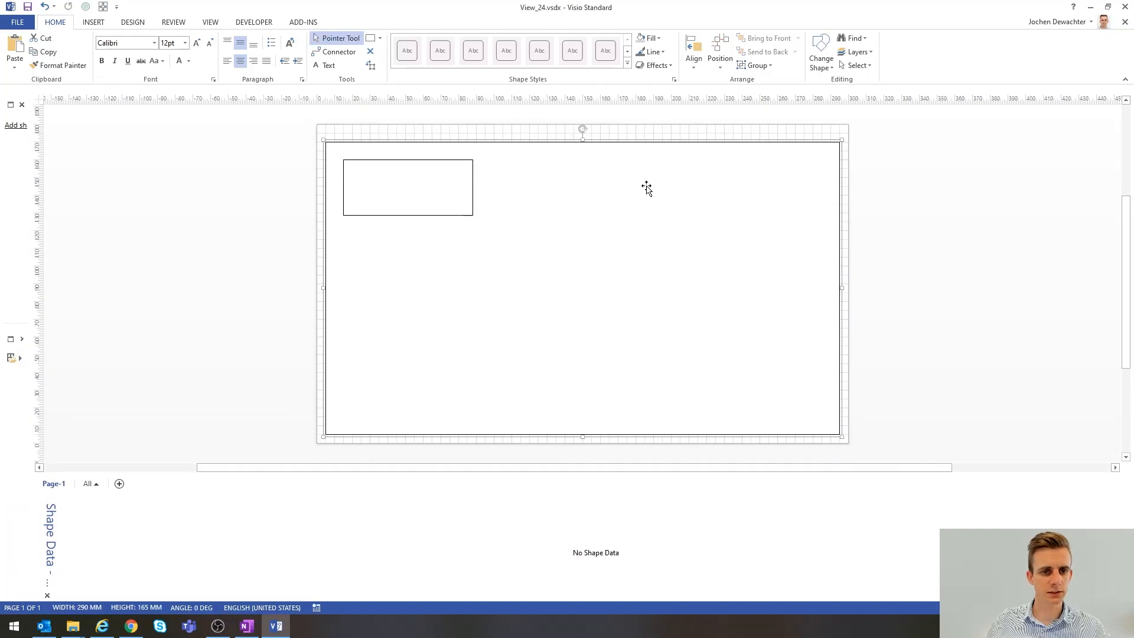
- Select the outer group and the nested group in turn to check how each one is selected
left_click(271, 181)
left_click(613, 233)
left_click(416, 185)
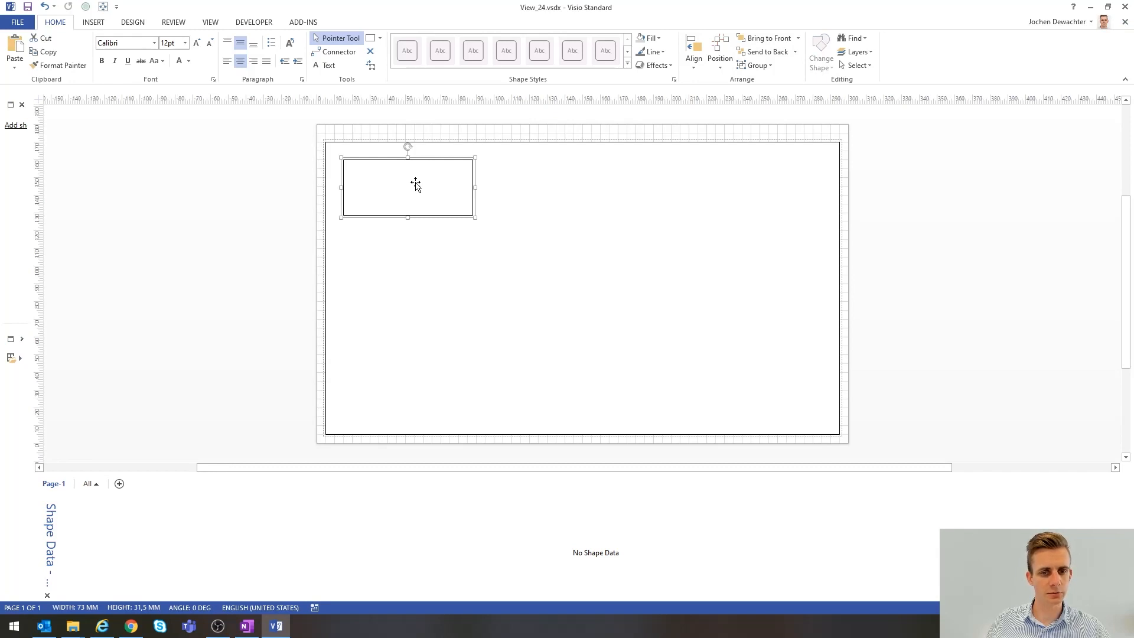
left_click(887, 195)
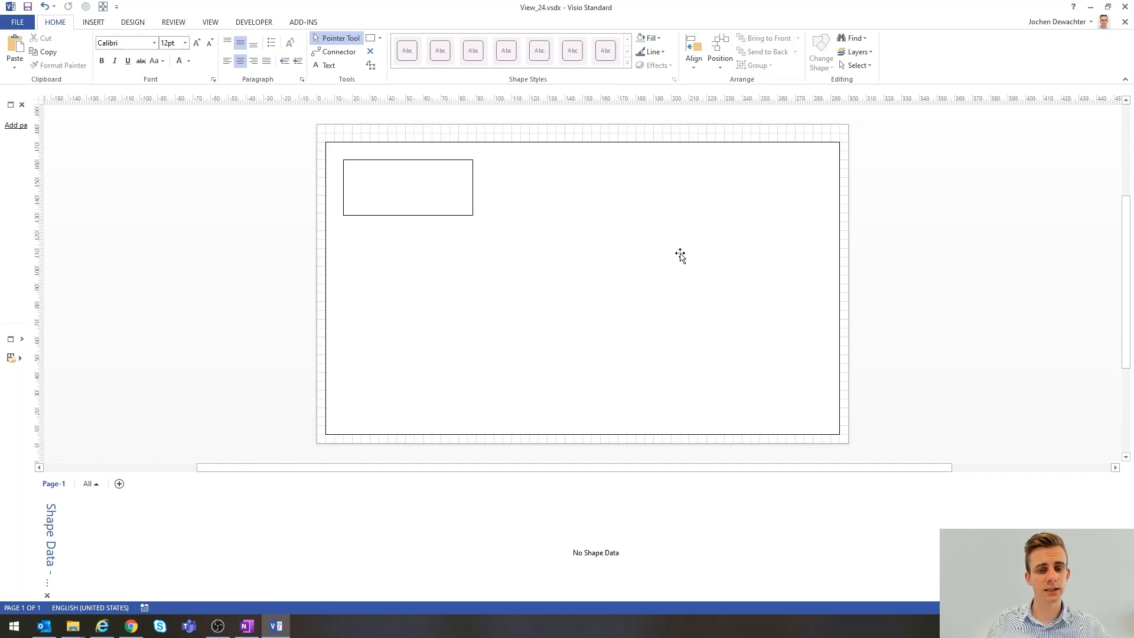
left_click(587, 230)
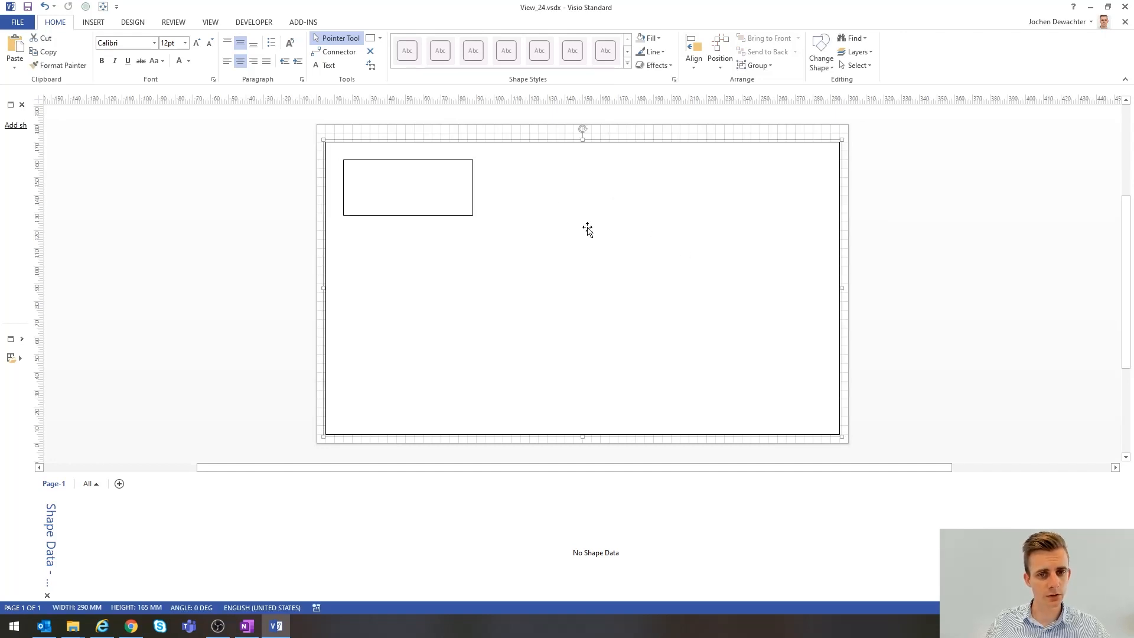
left_click(392, 186)
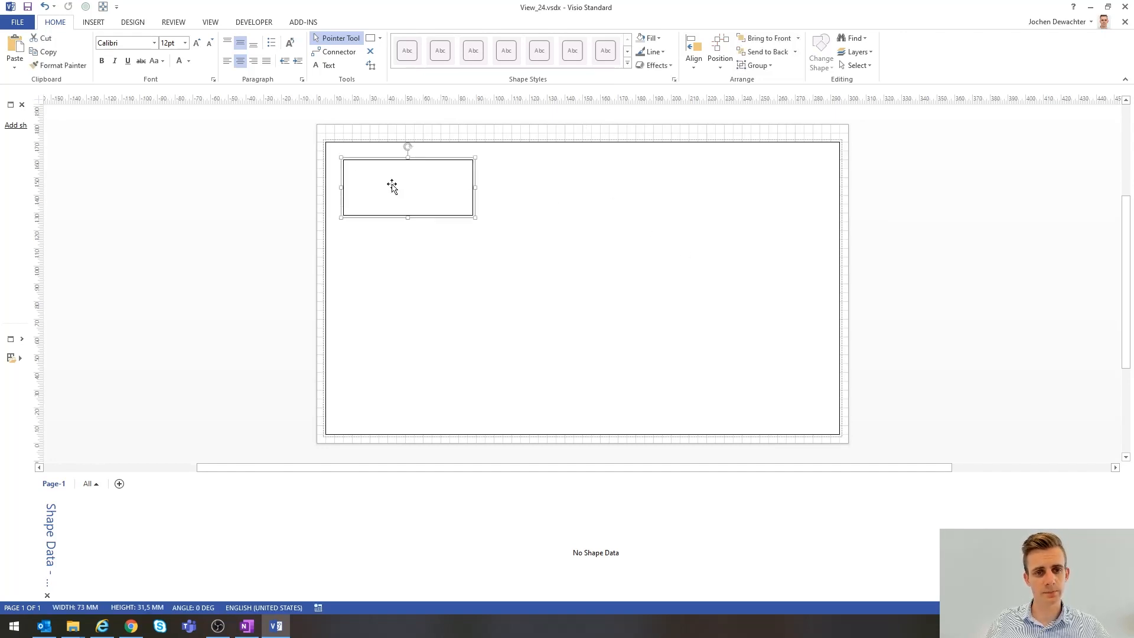
left_click(888, 242)
- Define a shape data field labelled Children with the value Element on the outer group
left_click(728, 217)
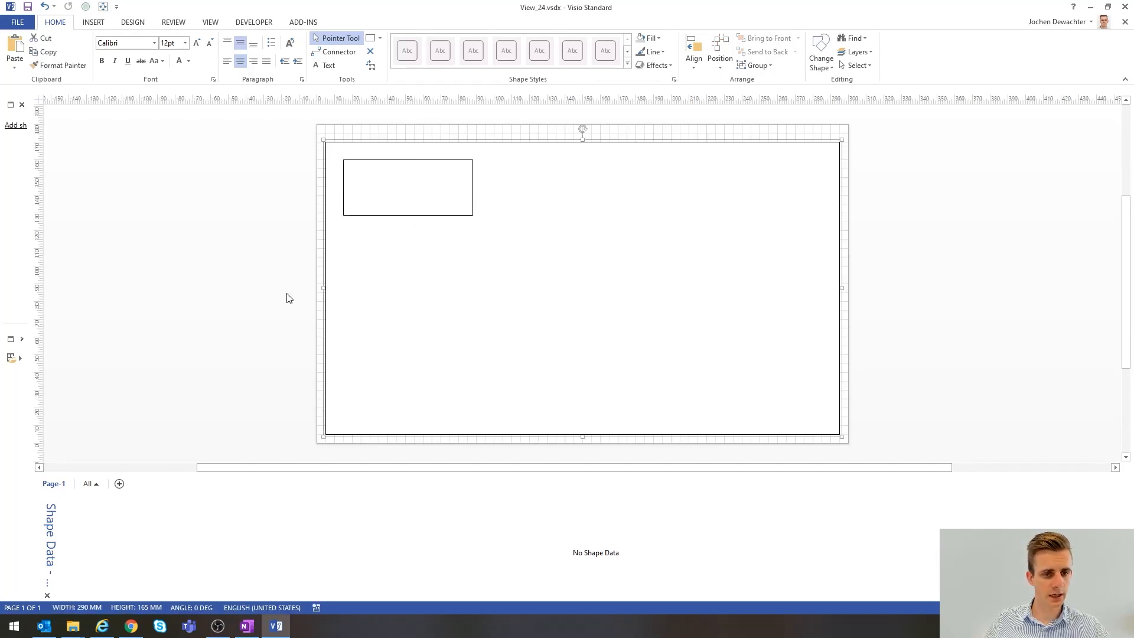
right_click(226, 532)
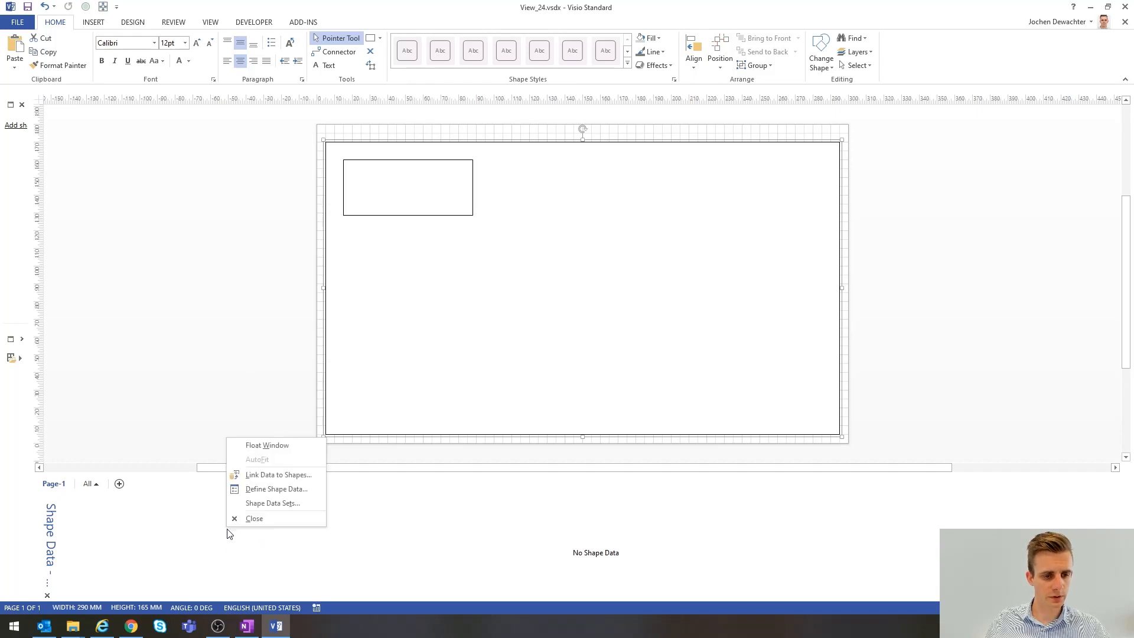
left_click(263, 488)
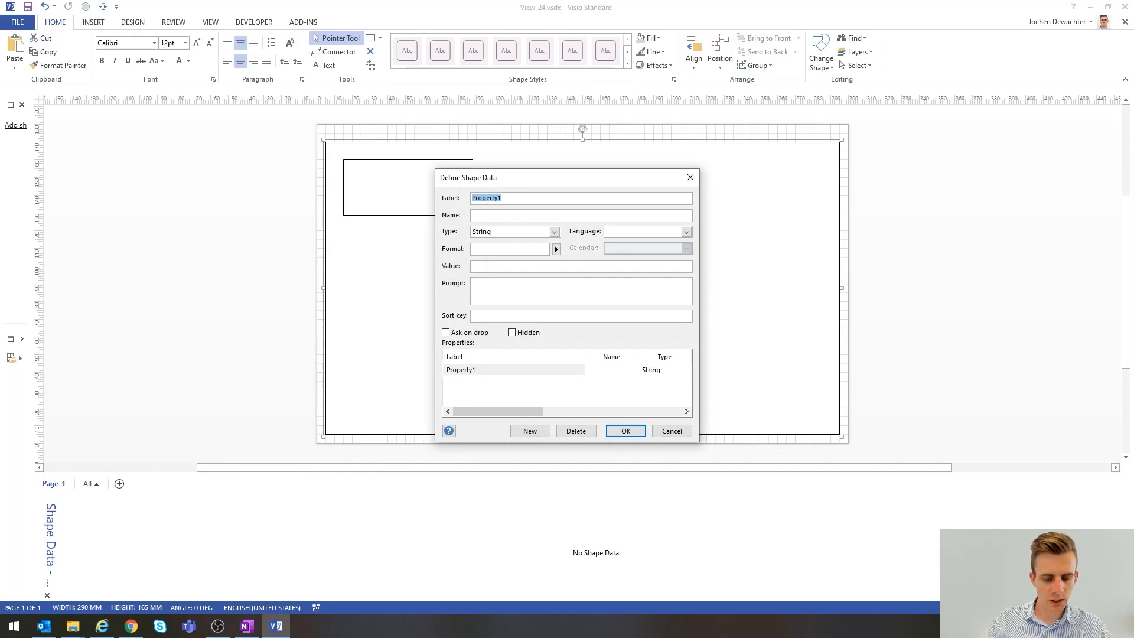
type("Ch")
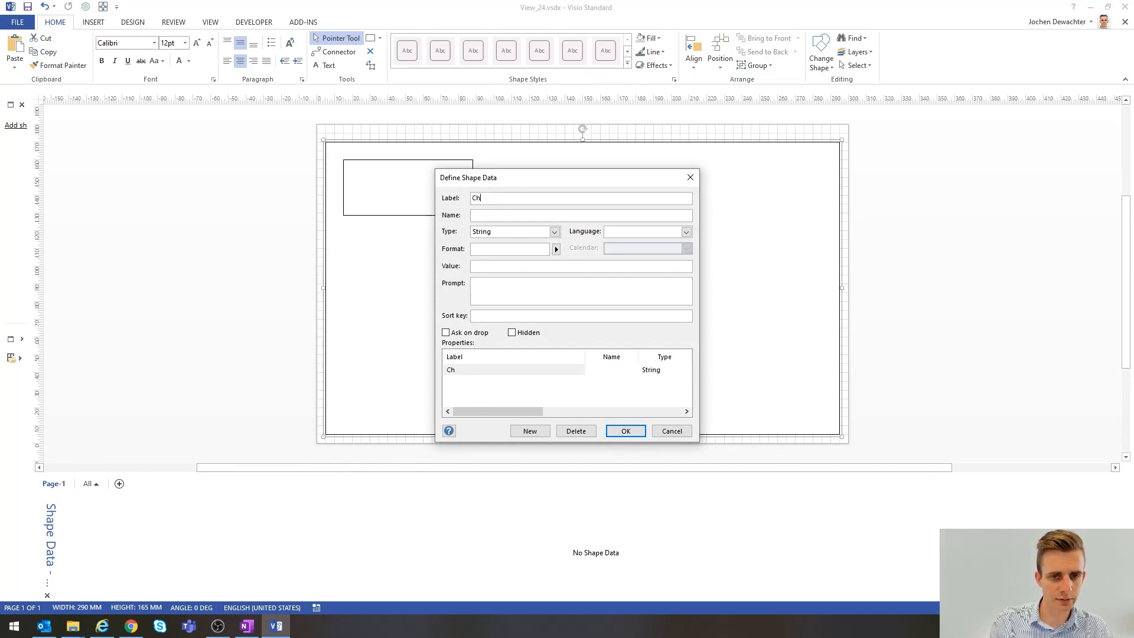
type("ildren")
key("Tab")
key("Tab")
key("Tab")
key("Tab")
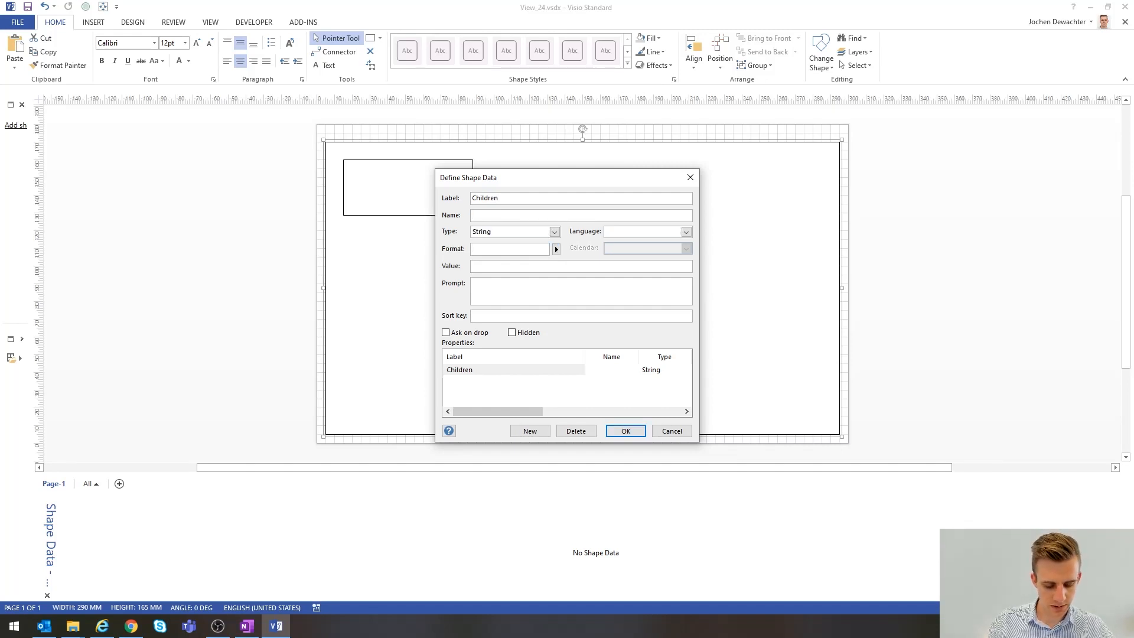
key("Tab")
key("Tab")
type("Element")
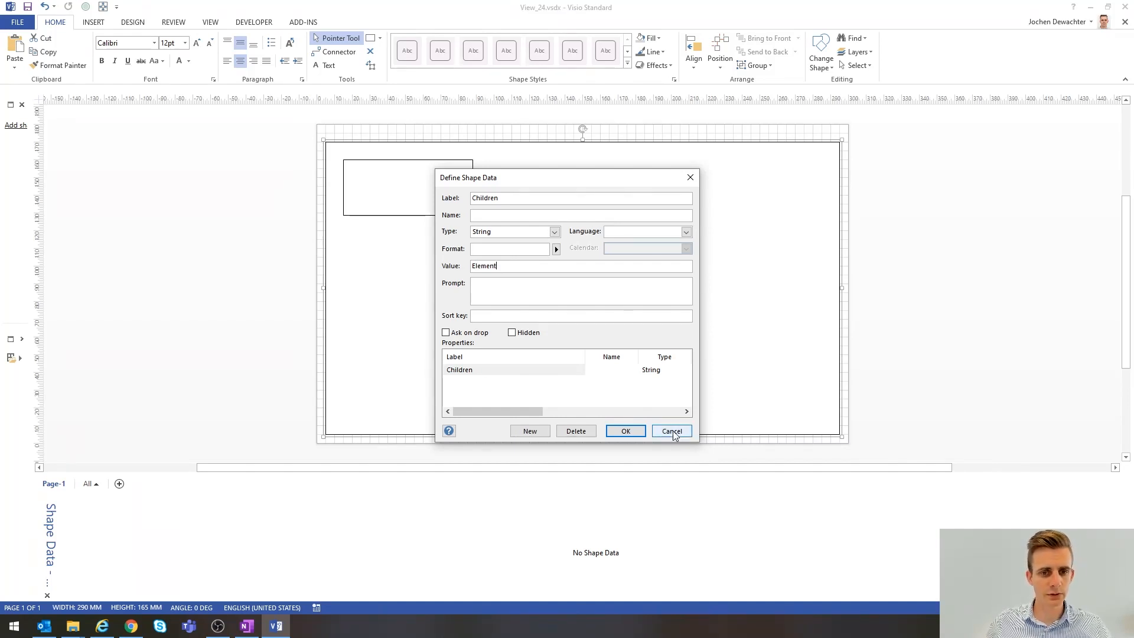
double_click(514, 266)
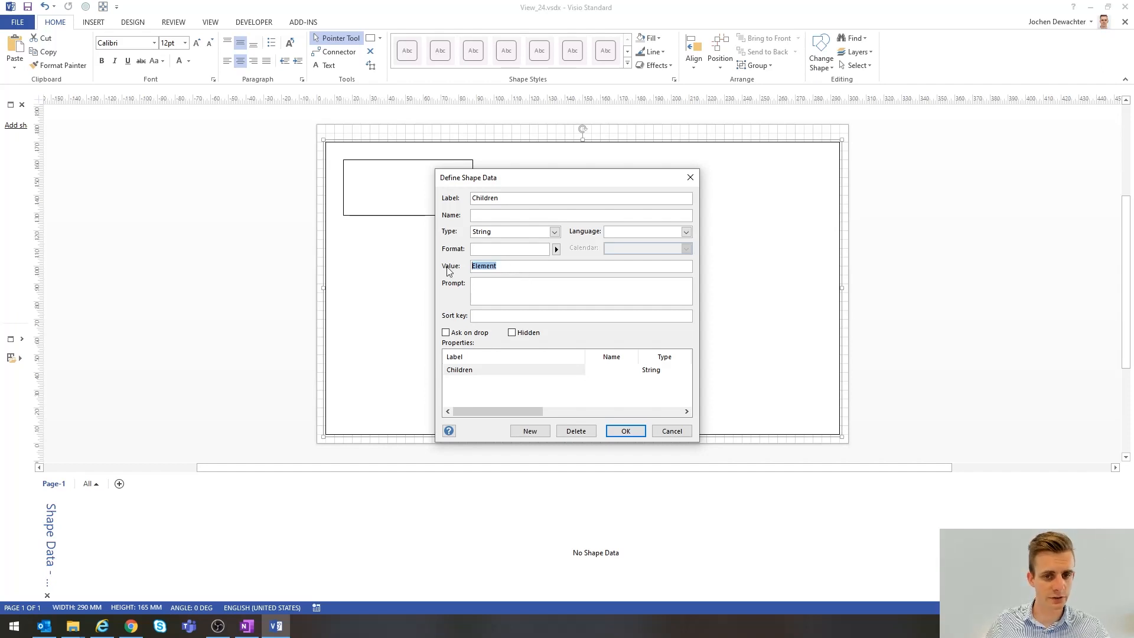
left_click(511, 267)
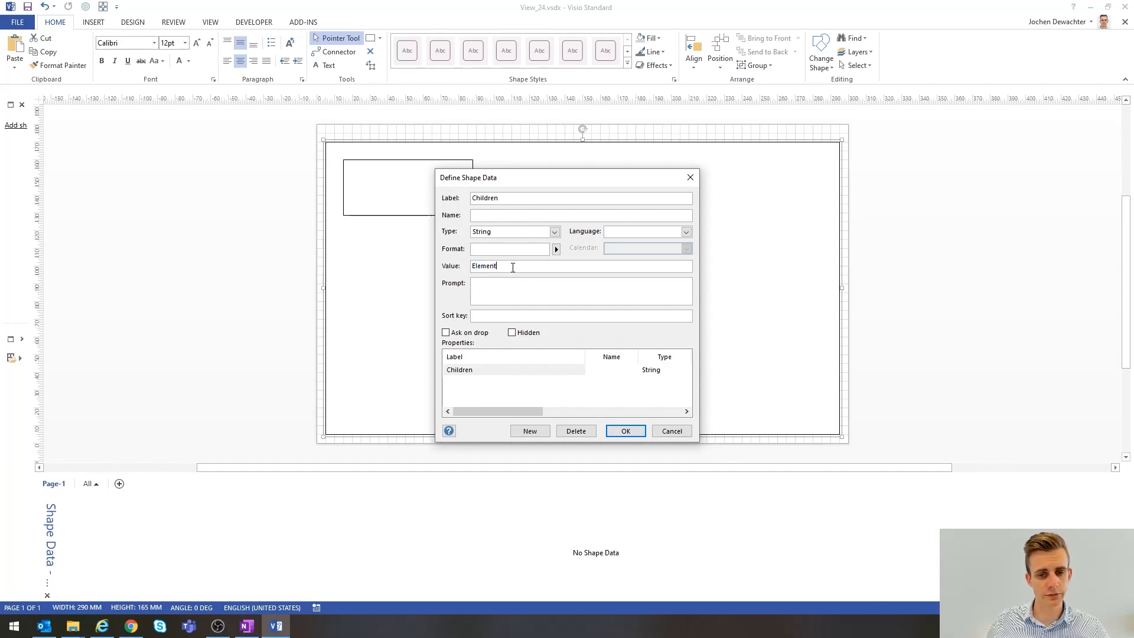
double_click(507, 267)
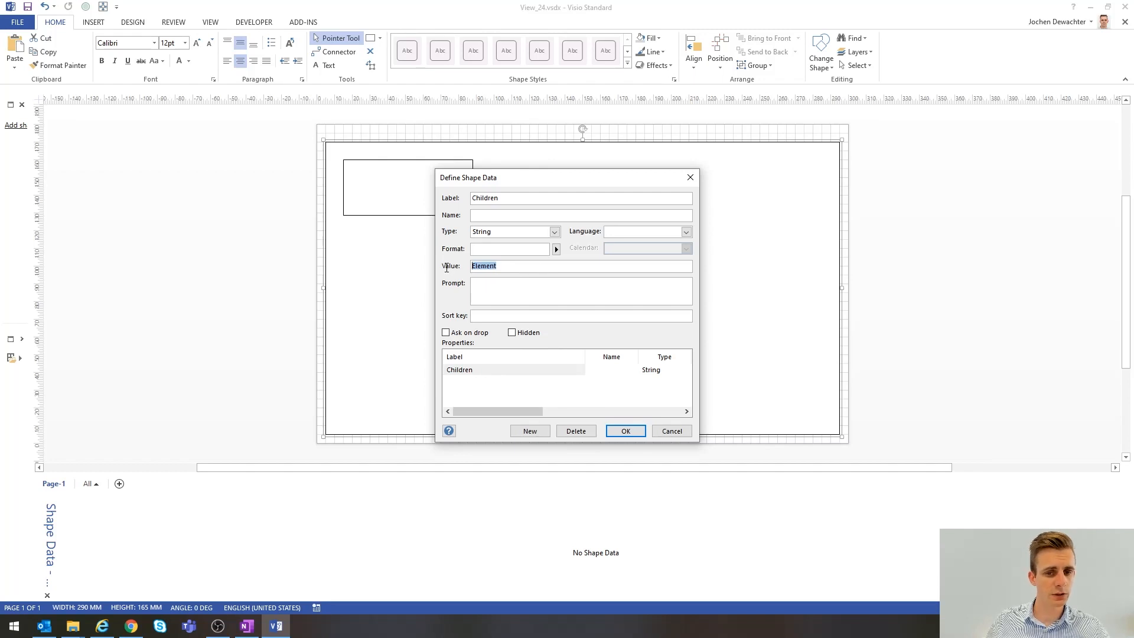
left_click(507, 267)
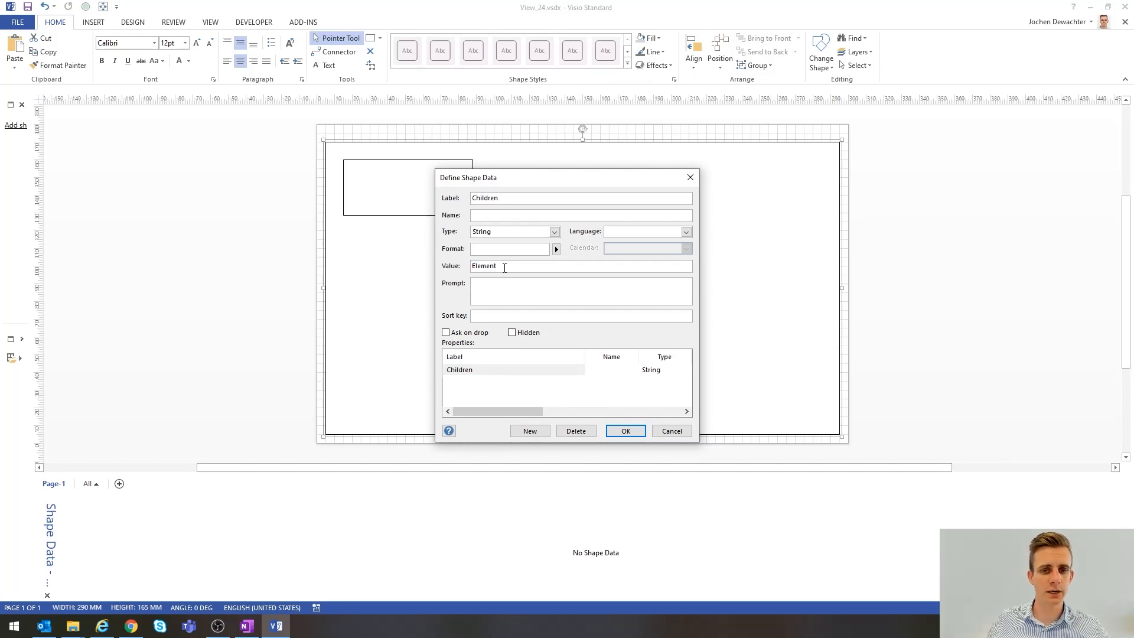
double_click(505, 267)
left_click(512, 267)
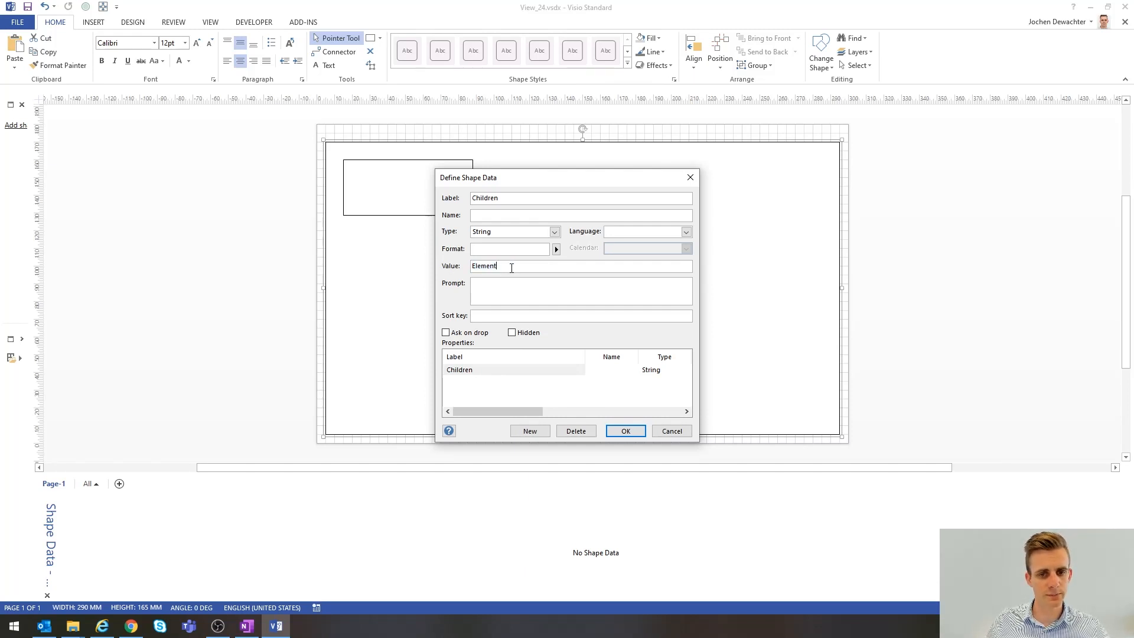
left_click(624, 431)
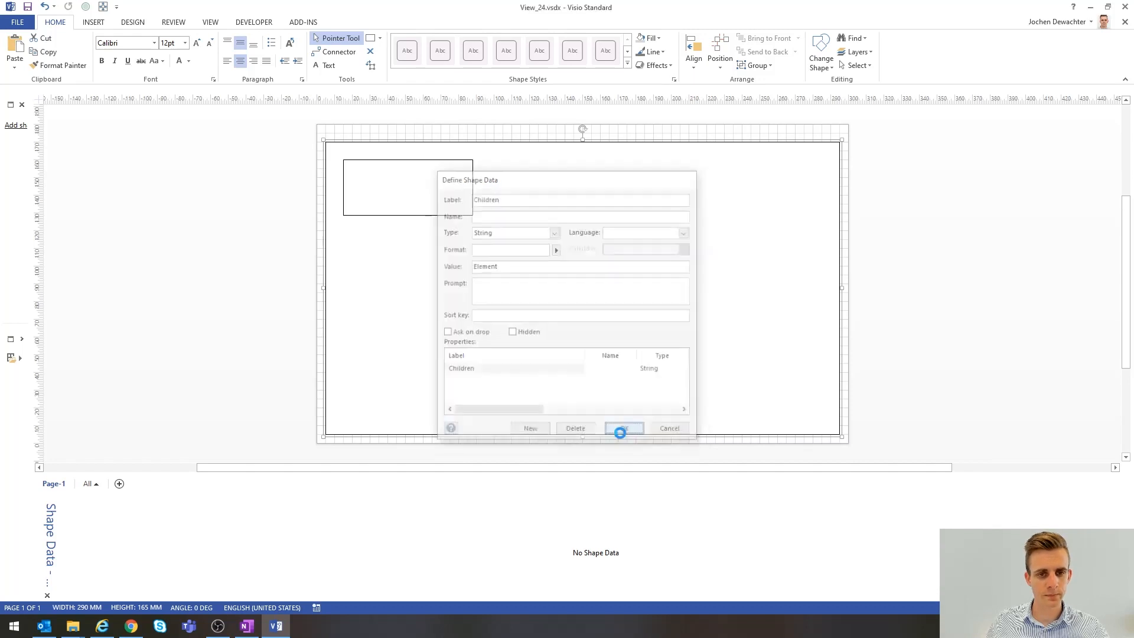
- Define a shape data field labelled ChildType with the value Element on the small nested group
left_click(386, 186)
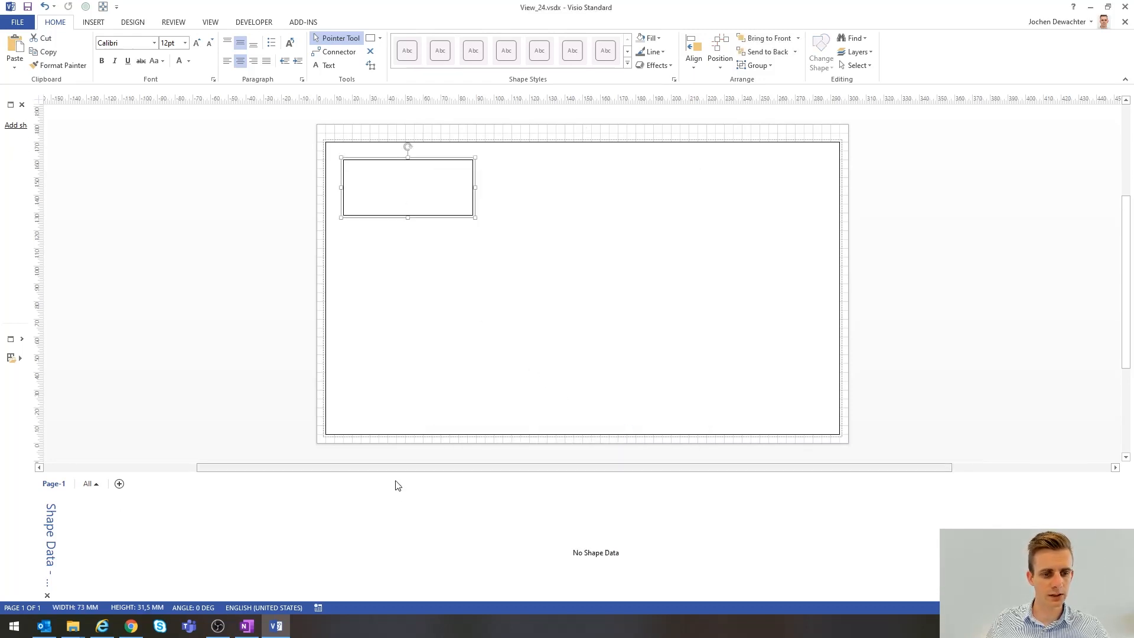
right_click(338, 528)
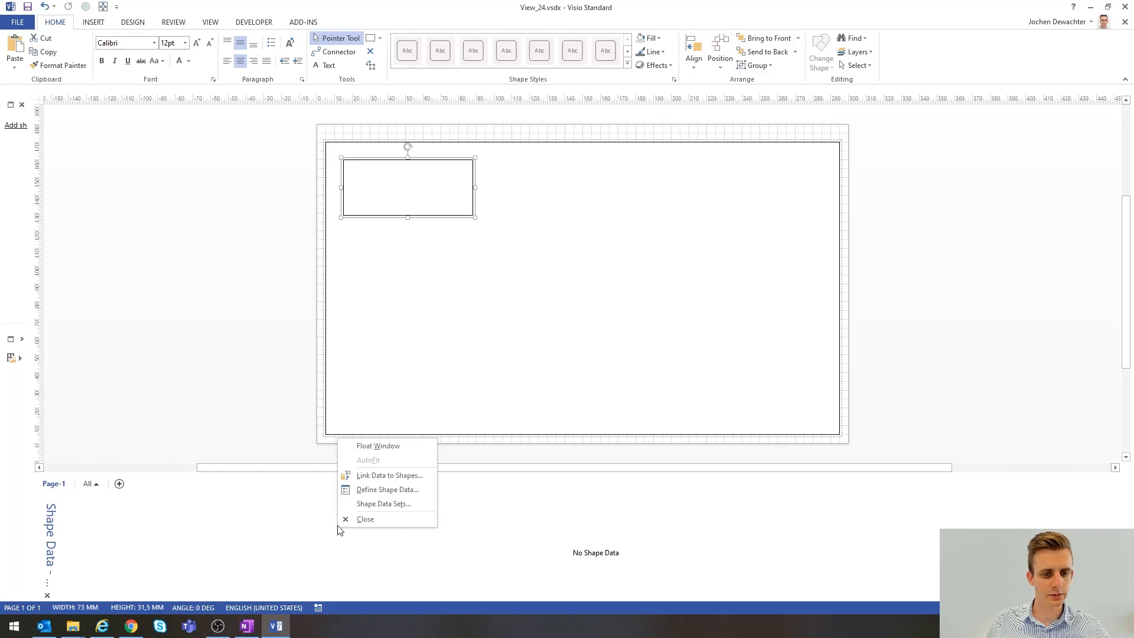
left_click(390, 490)
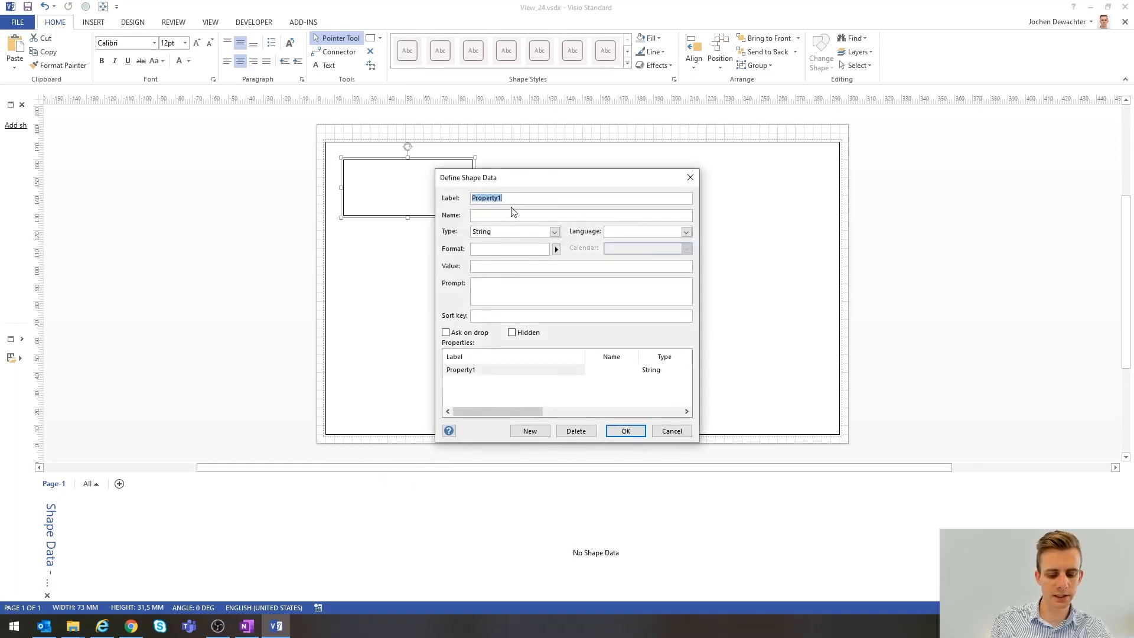
type("ChildType")
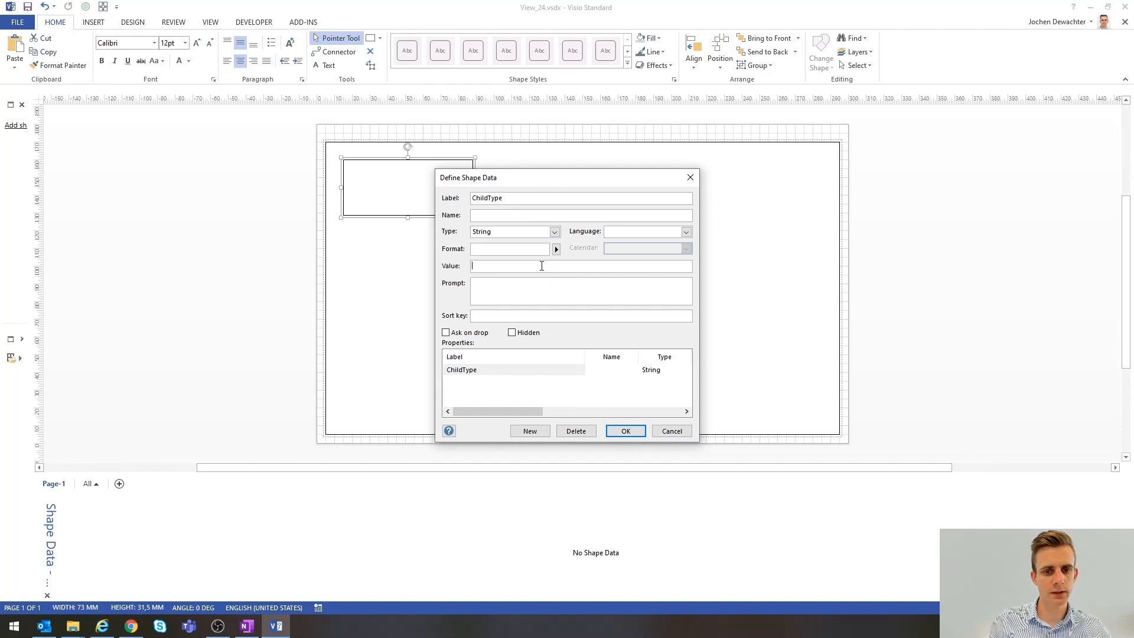
type("Element")
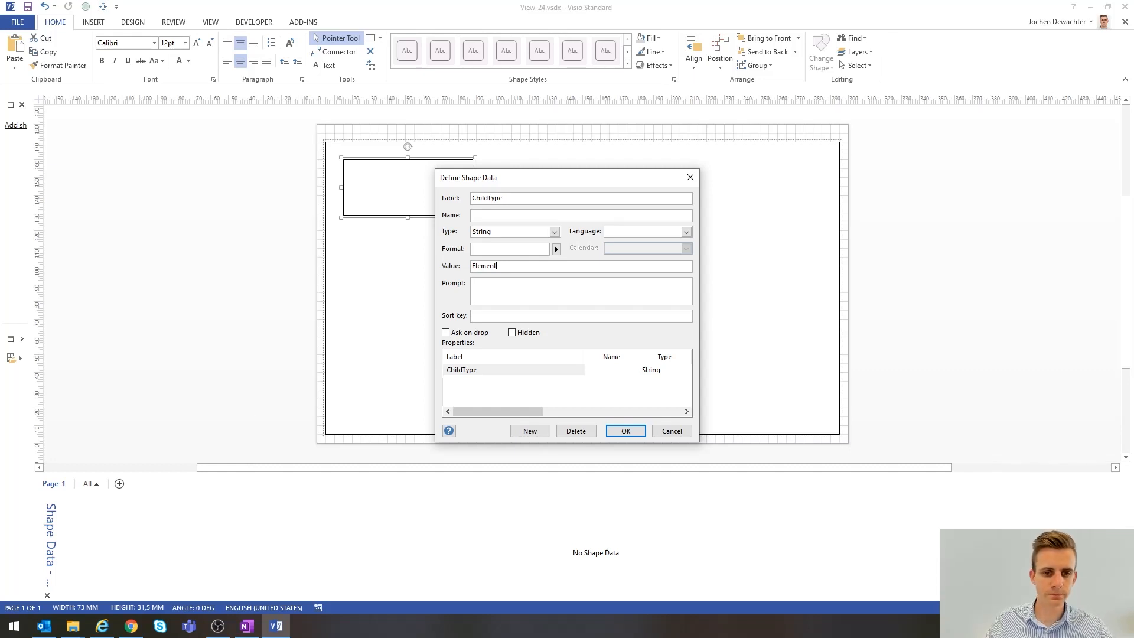
left_click(625, 431)
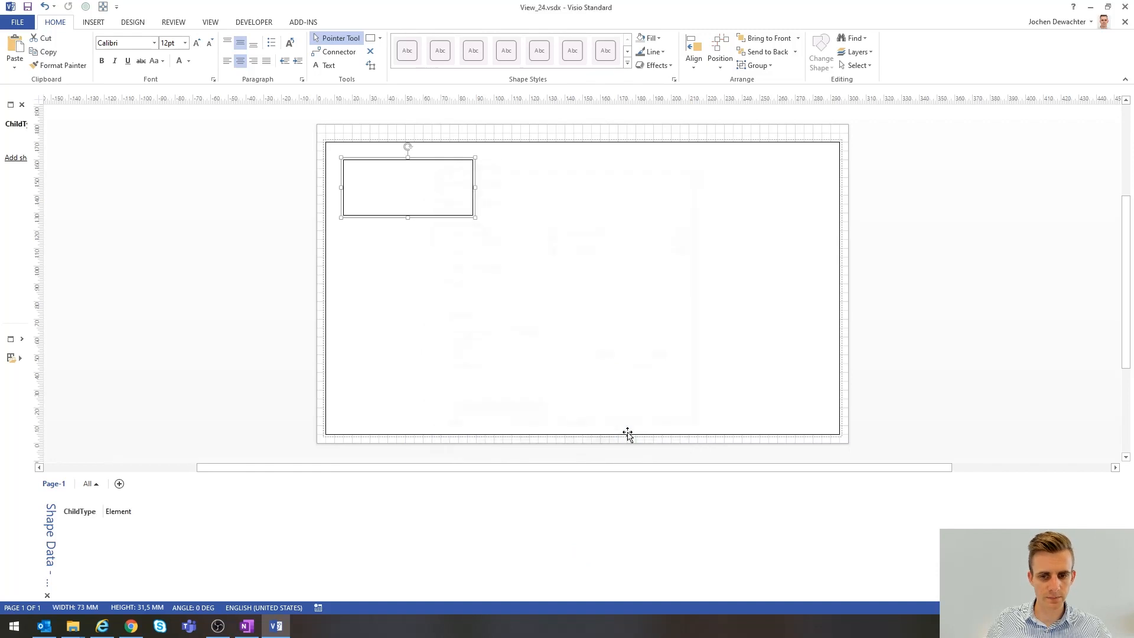
- Deselect the group, switch to DataMiner Cube to check the shapes generated for My View 1, and return to Visio
left_click(888, 255)
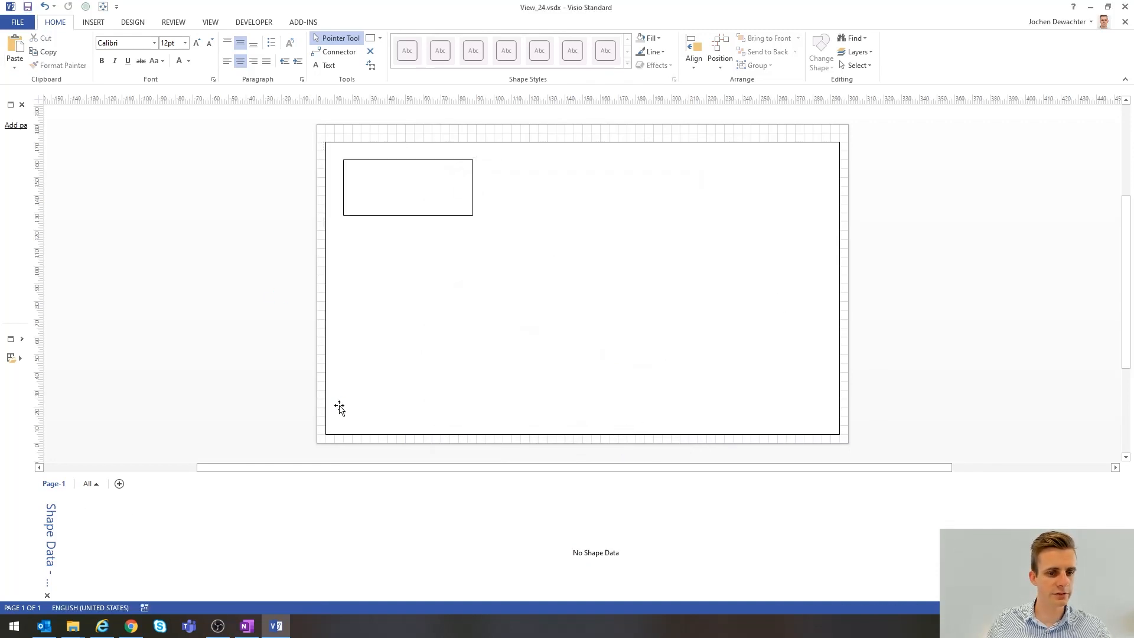
left_click(109, 629)
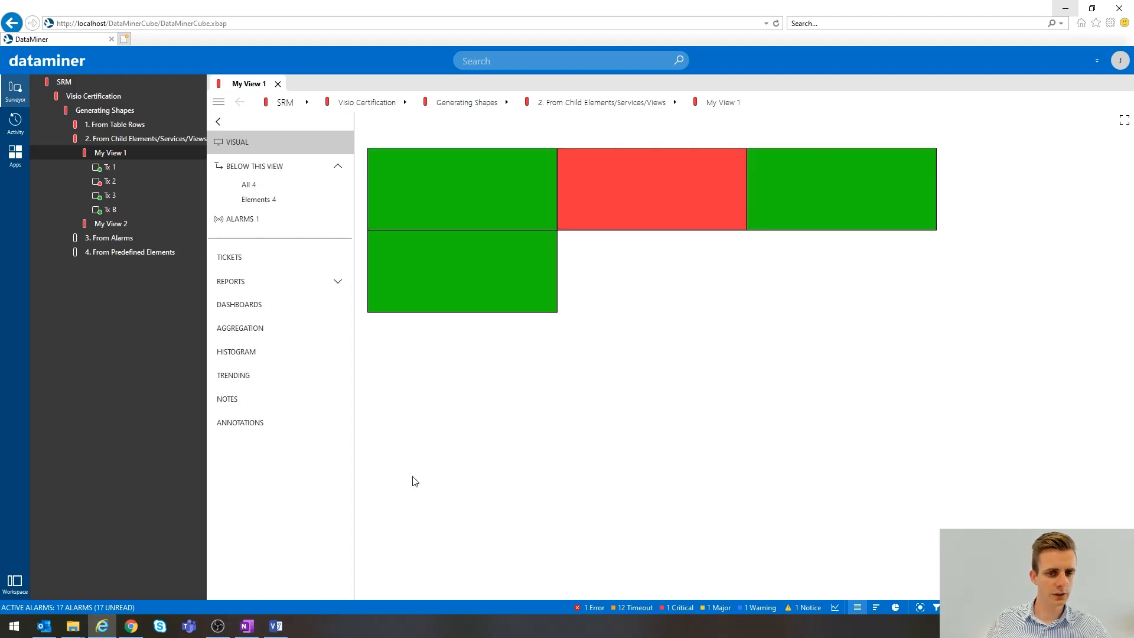
left_click(276, 626)
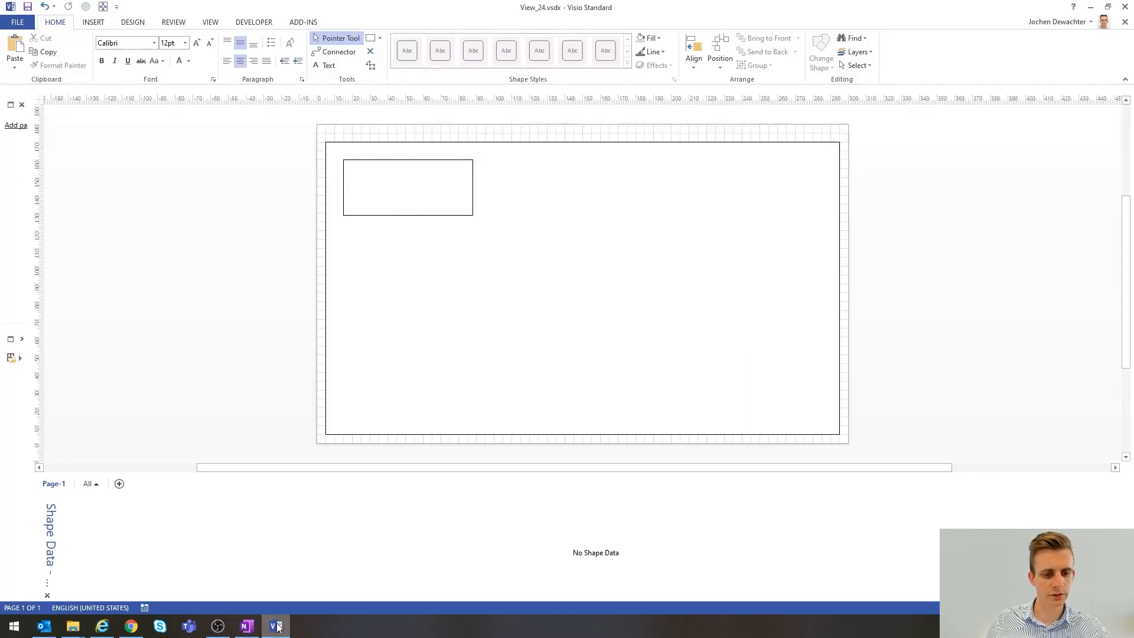
- Select the rectangle inside the nested group and enter * as its placeholder text
left_click(414, 195)
left_click(401, 195)
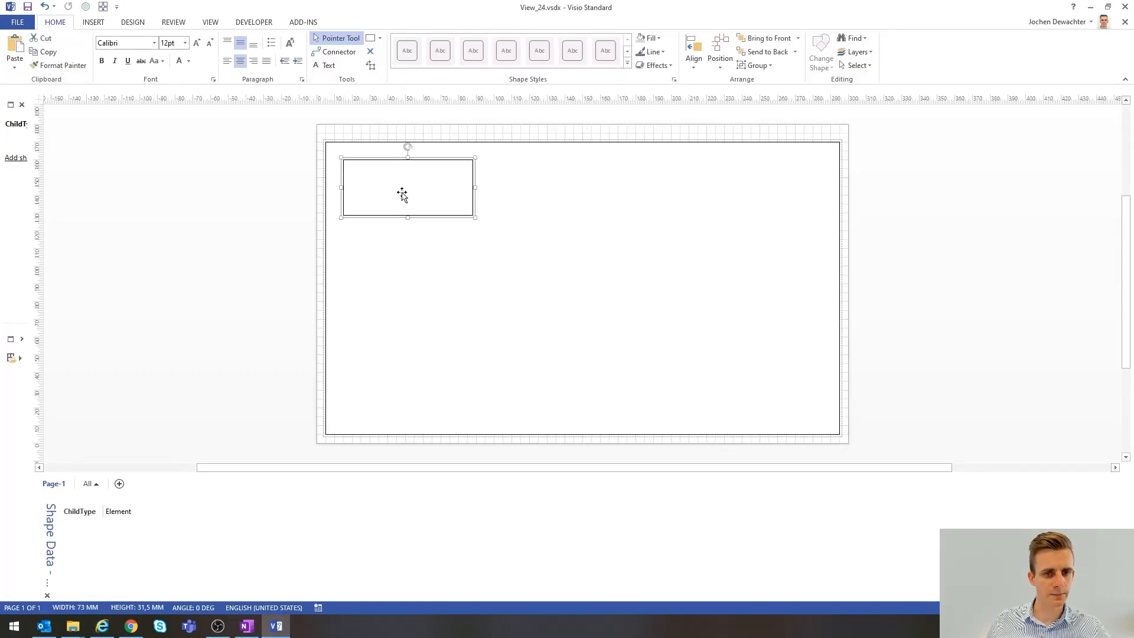
left_click(393, 186)
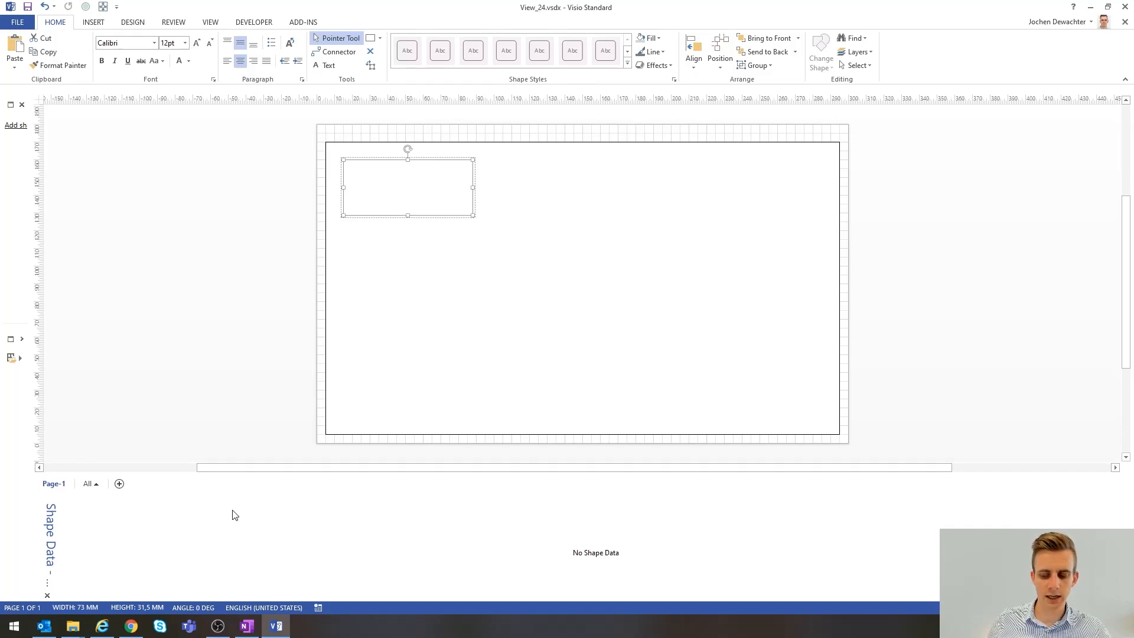
key("F2")
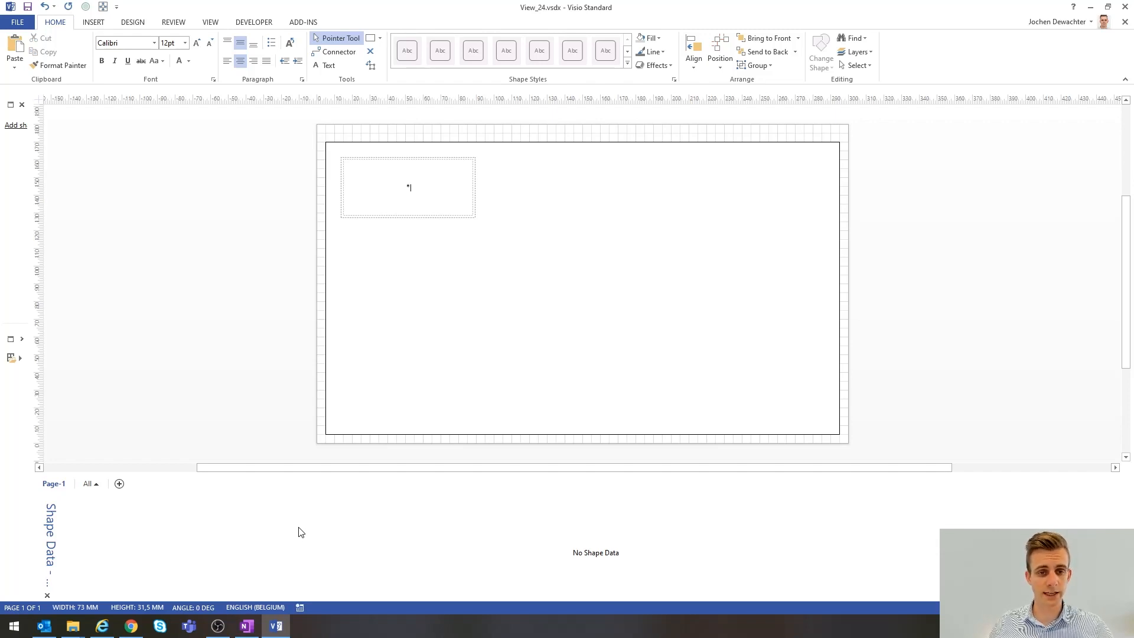
- Define a shape data field labelled Info with the value Name on the rectangle inside the nested group
right_click(191, 548)
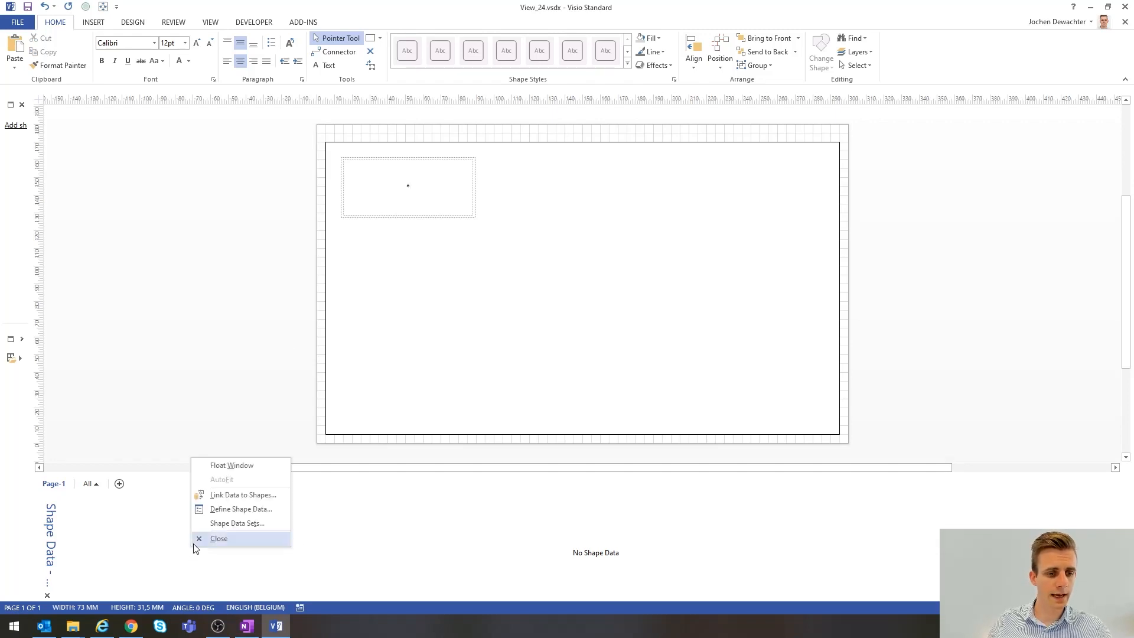
left_click(220, 508)
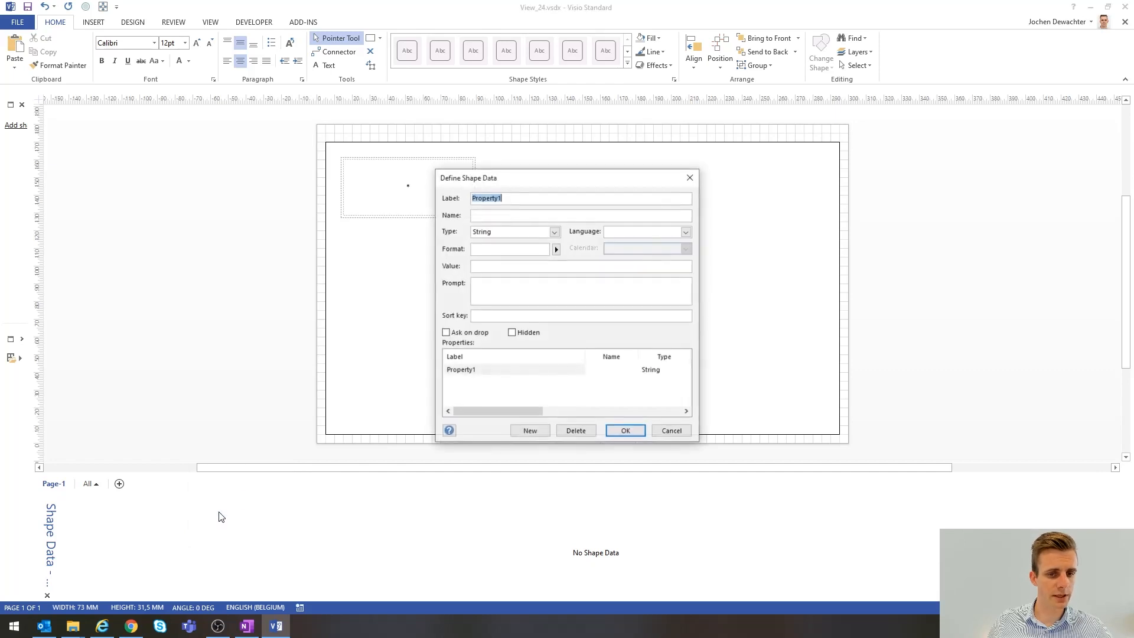
type("Inf")
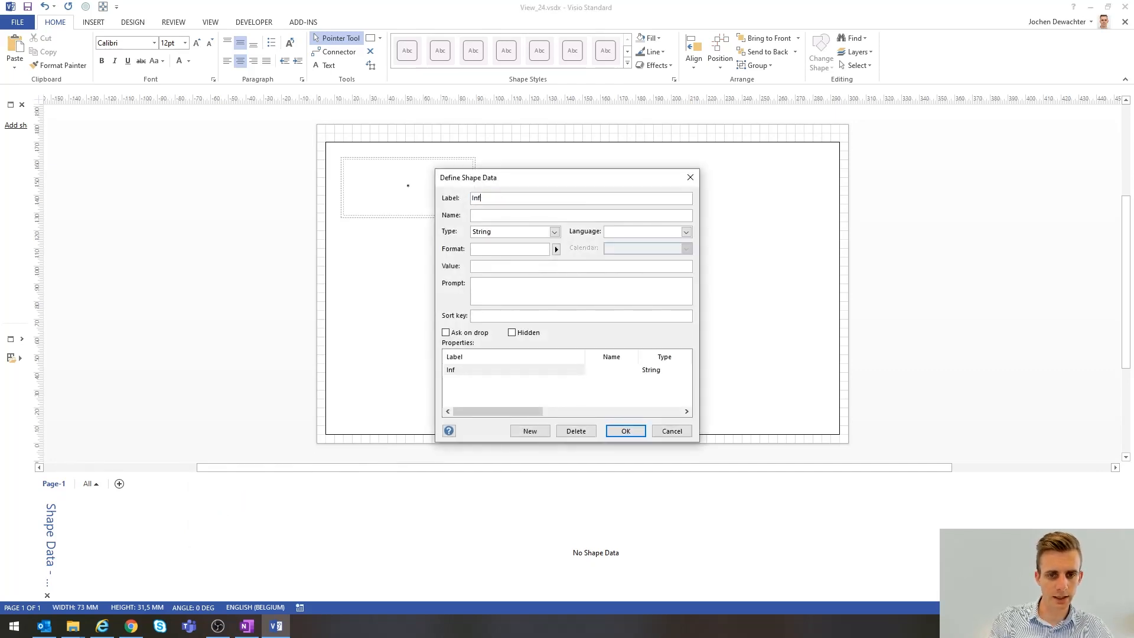
key("Tab")
key("Tab")
key("Tab")
key("Tab")
key("Tab")
key("Tab")
type("Name")
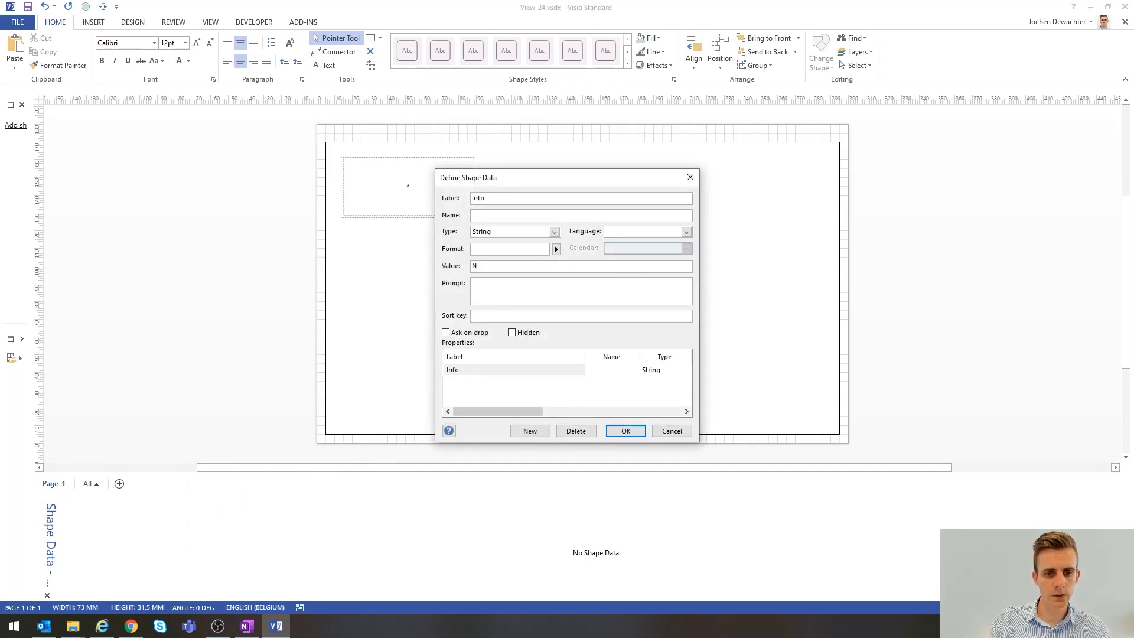
left_click(627, 432)
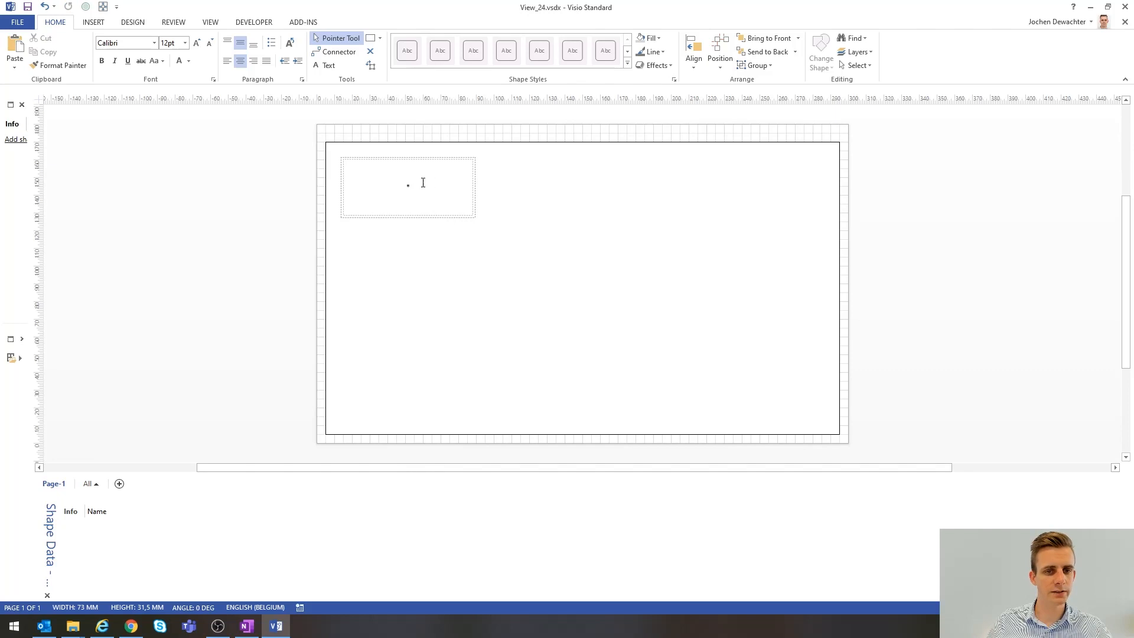
left_click(284, 205)
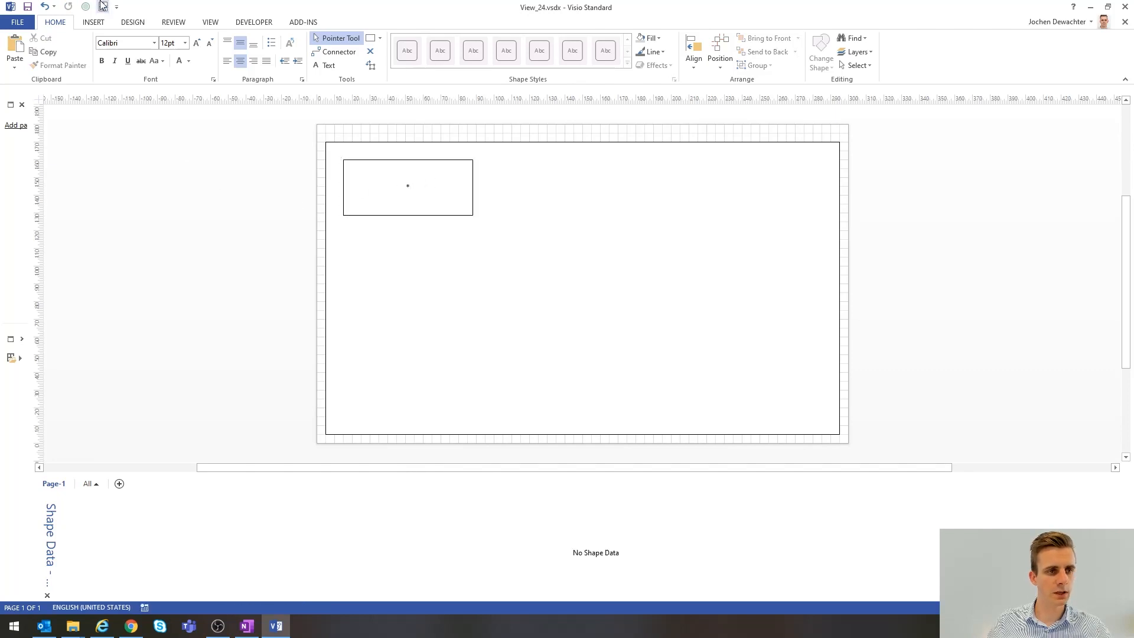
- Switch to DataMiner Cube to check the labels on My View 1's generated shapes, and return to Visio
left_click(105, 629)
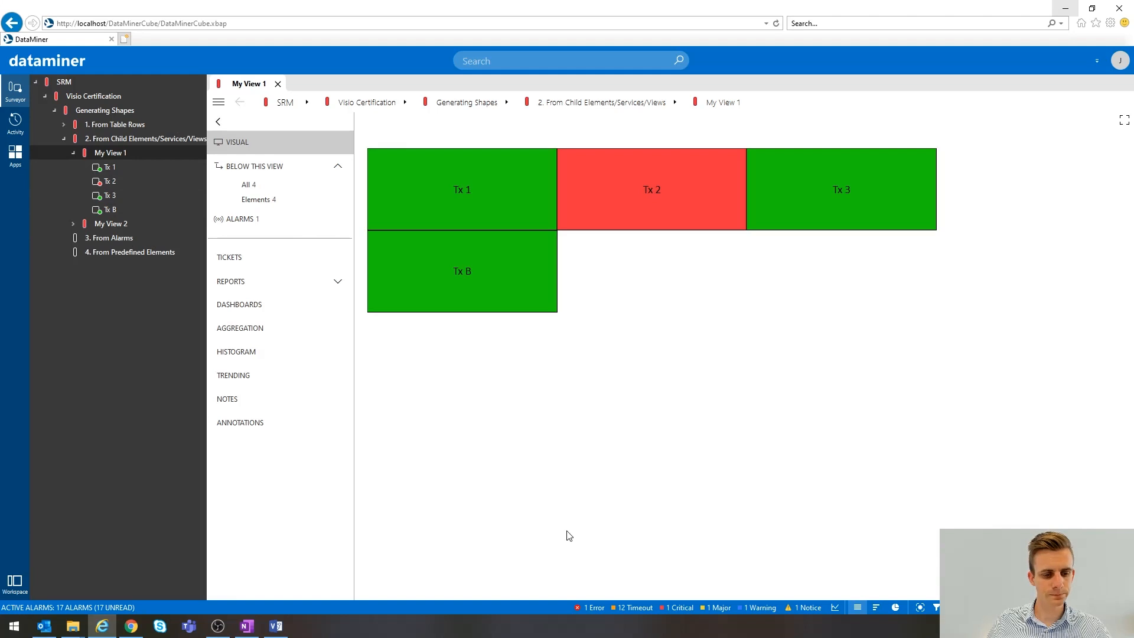
mouse_move(282, 634)
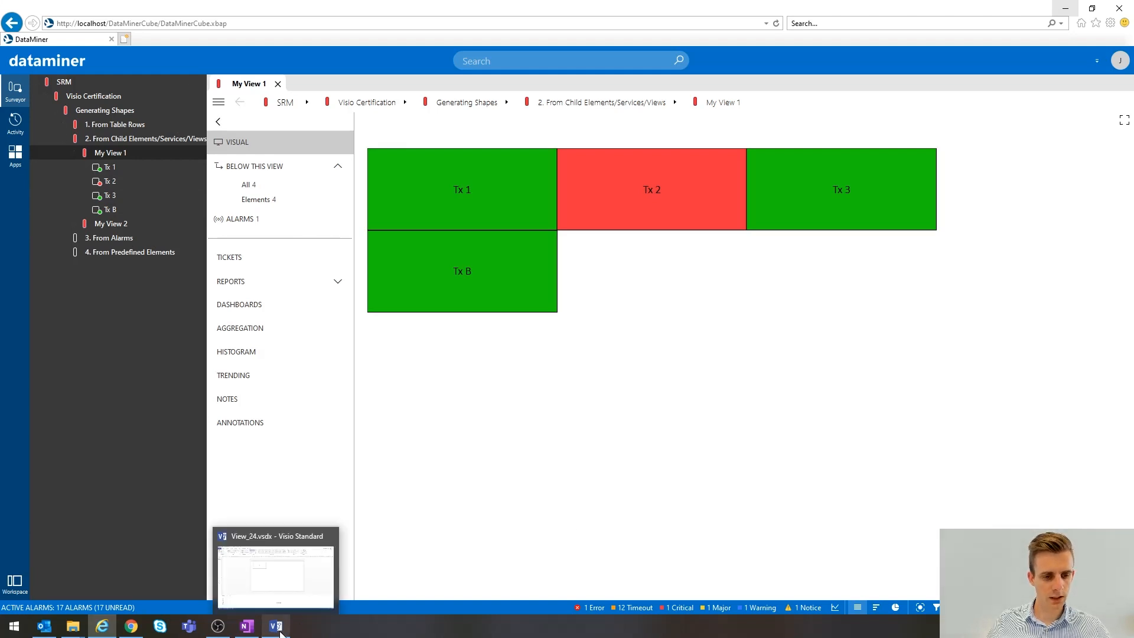
left_click(281, 633)
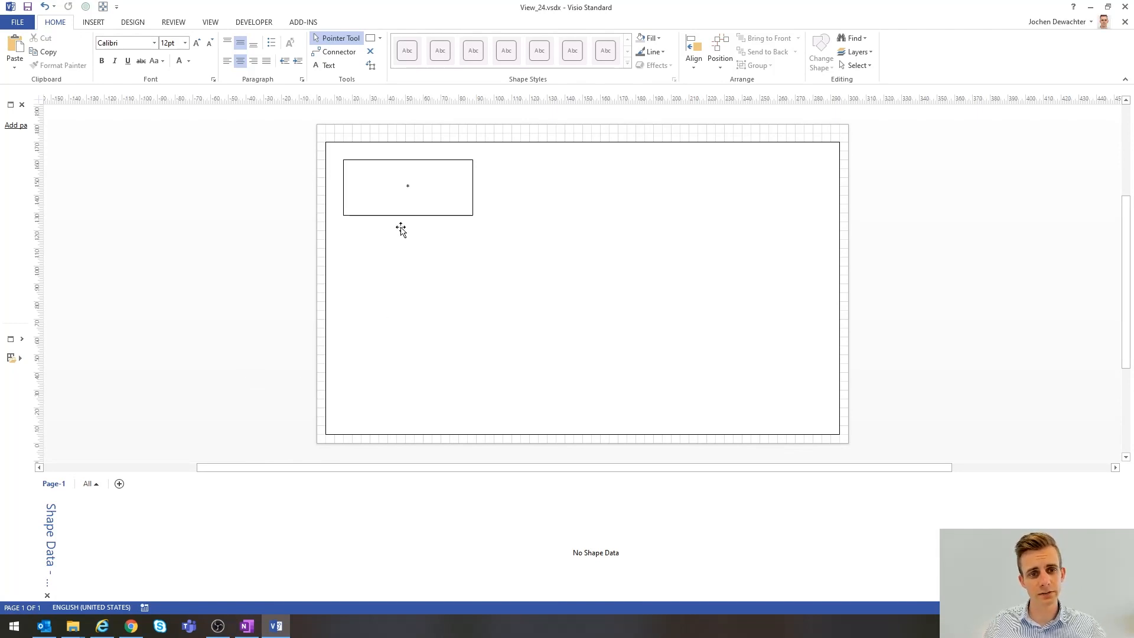
- Review the nested group's shape data, look at My View 1 again in DataMiner Cube, and return to Visio
left_click(406, 195)
left_click(407, 189)
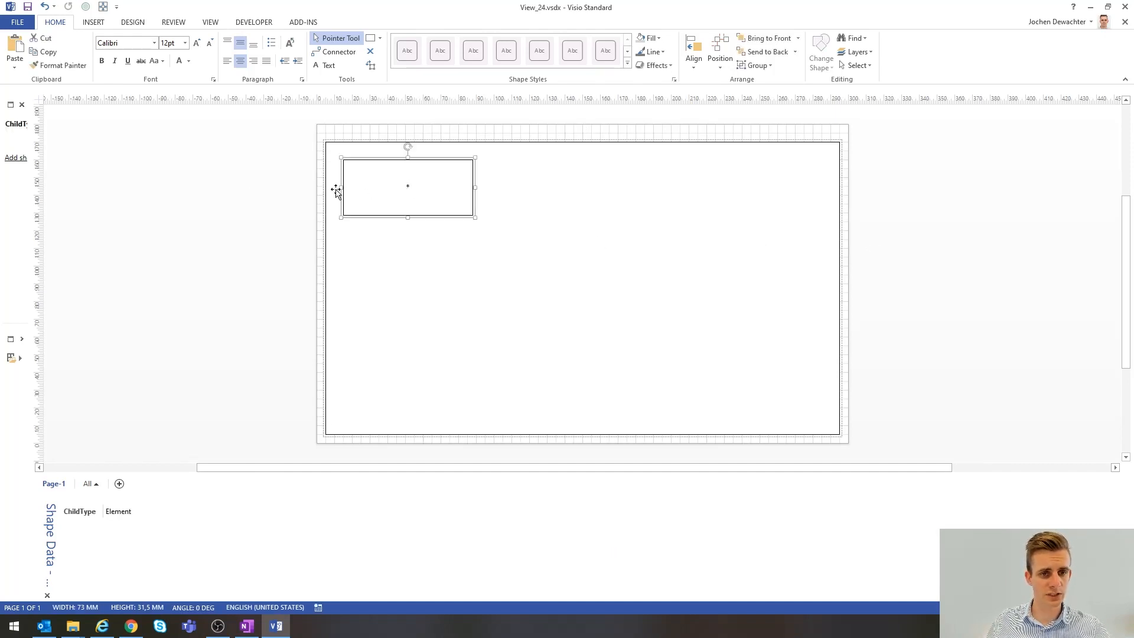
left_click(248, 195)
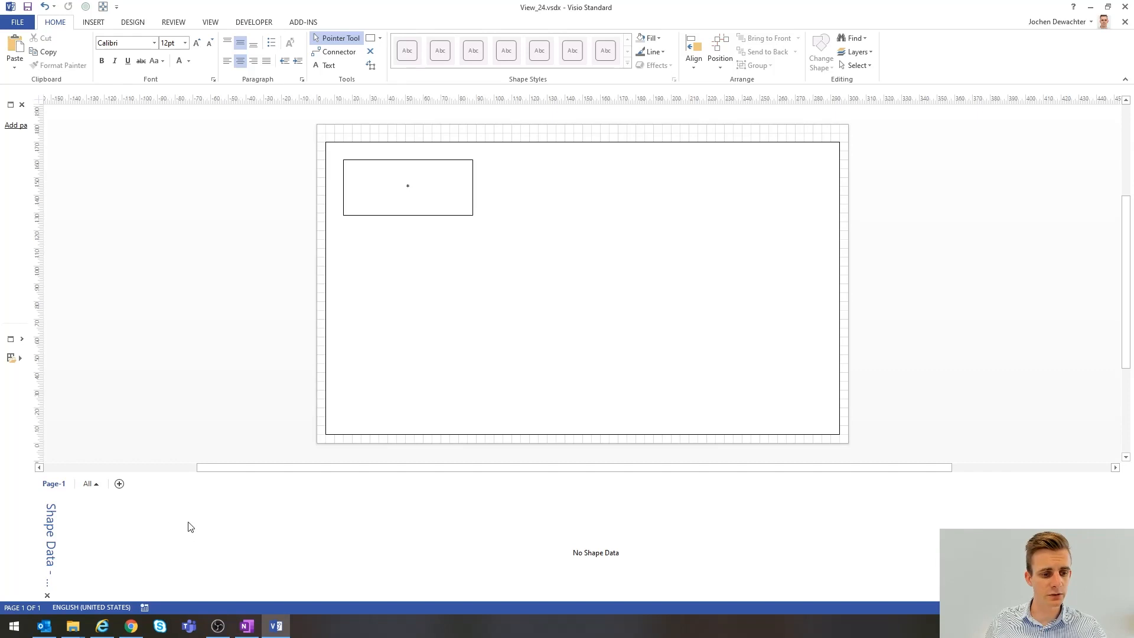
left_click(102, 629)
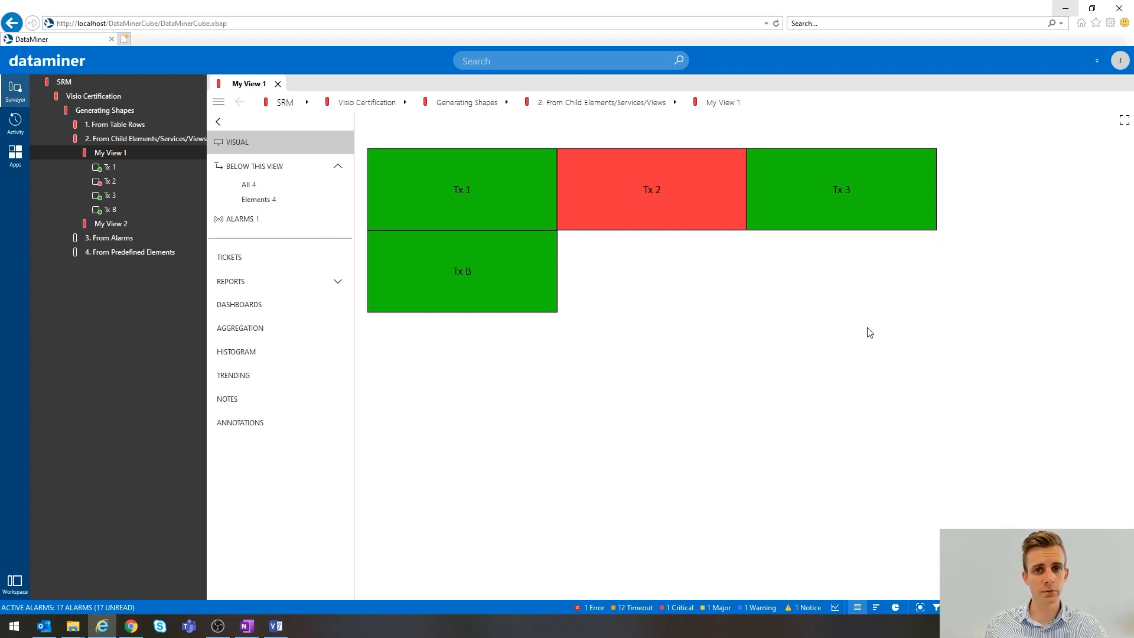
left_click(275, 627)
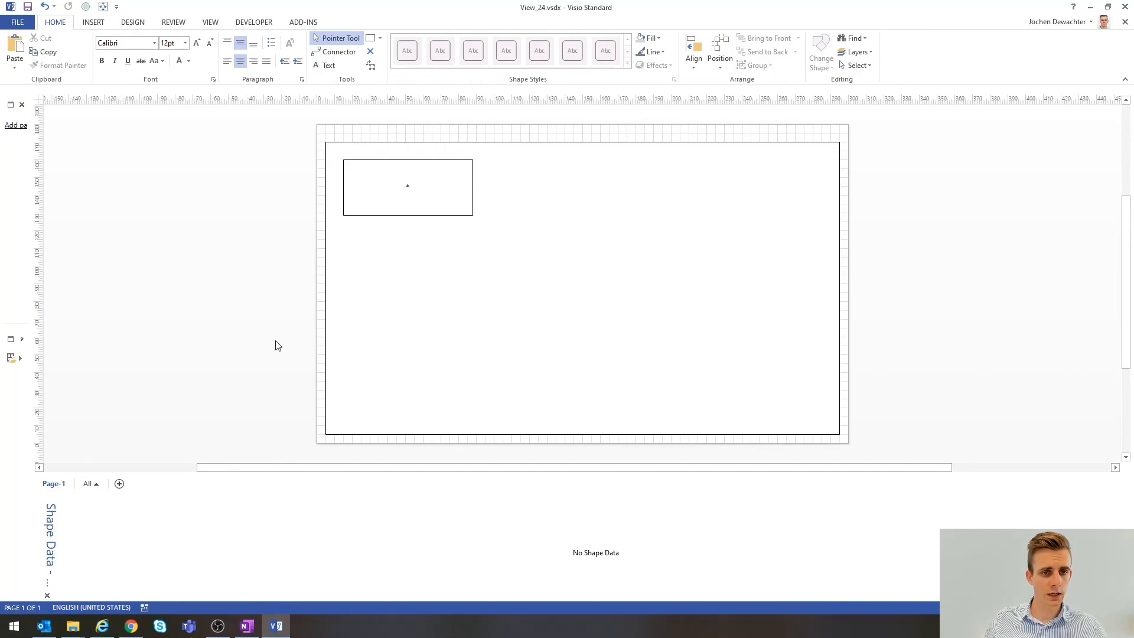
- Add a shape data field labelled ChildrenSort with the value Severity,desc to the outer group
left_click(491, 309)
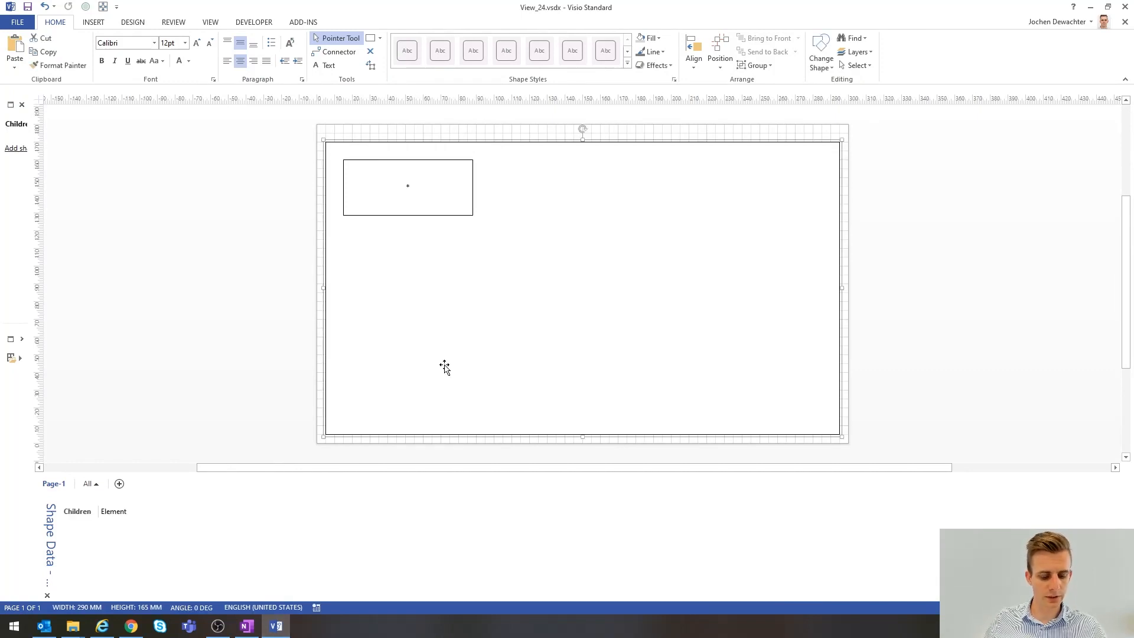
right_click(208, 543)
left_click(236, 507)
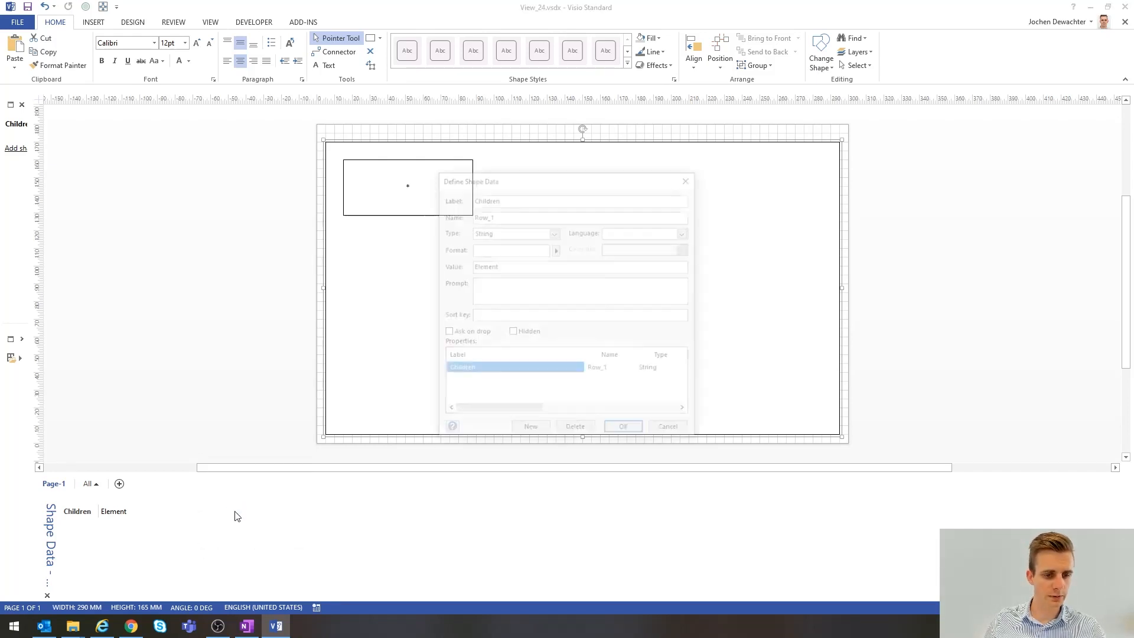
left_click(530, 431)
type("ChildrenSort")
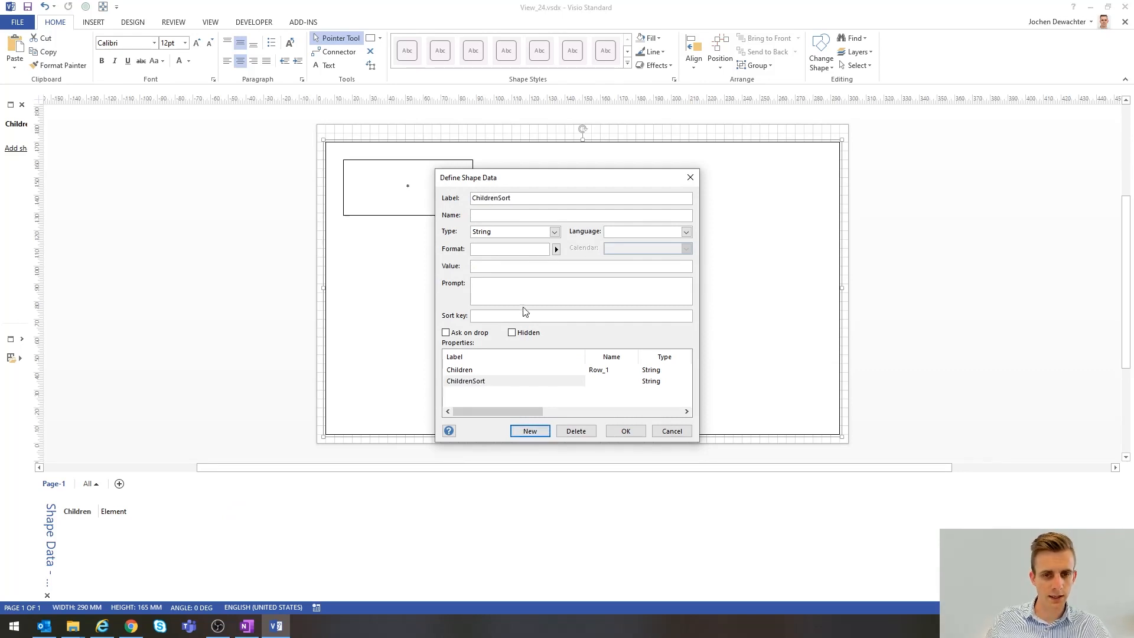
left_click(501, 266)
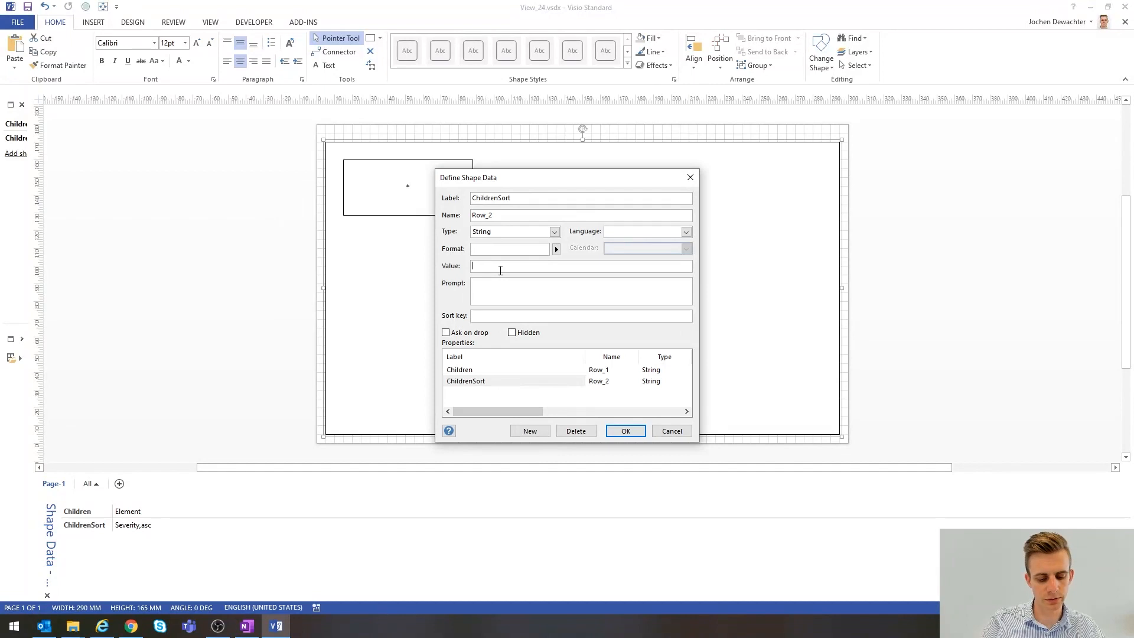
type("Severity,")
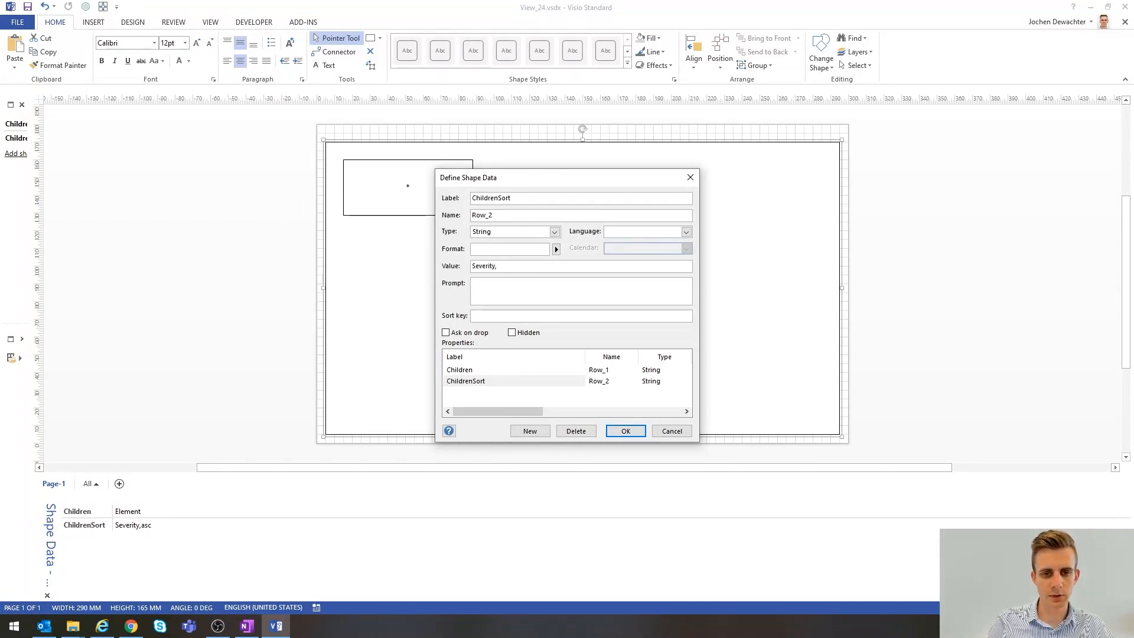
type("desc")
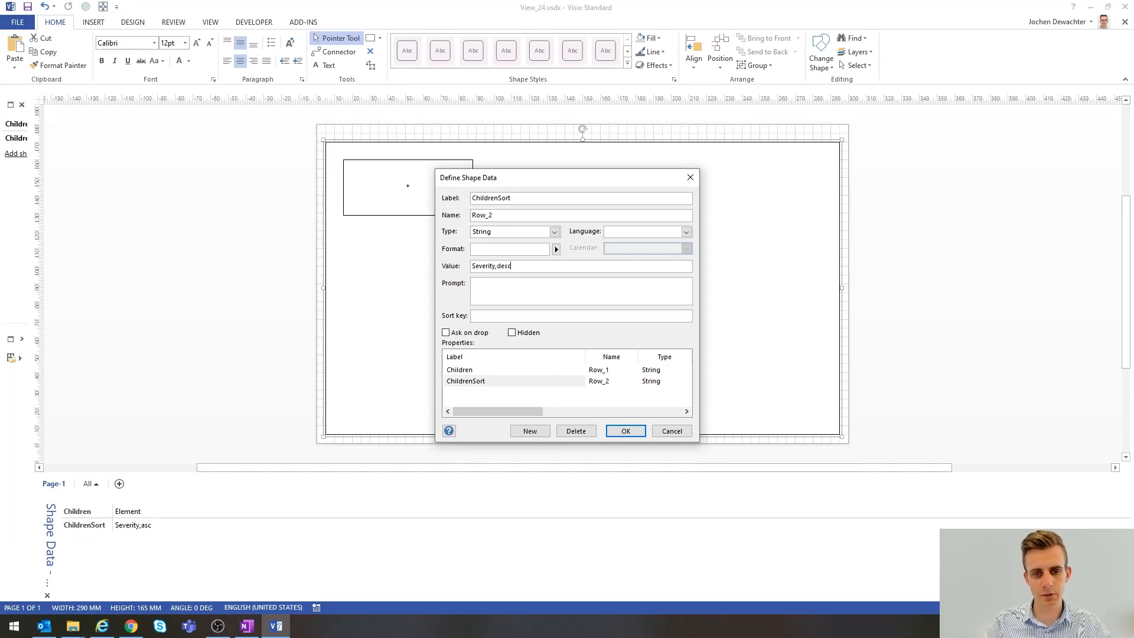
left_click(631, 437)
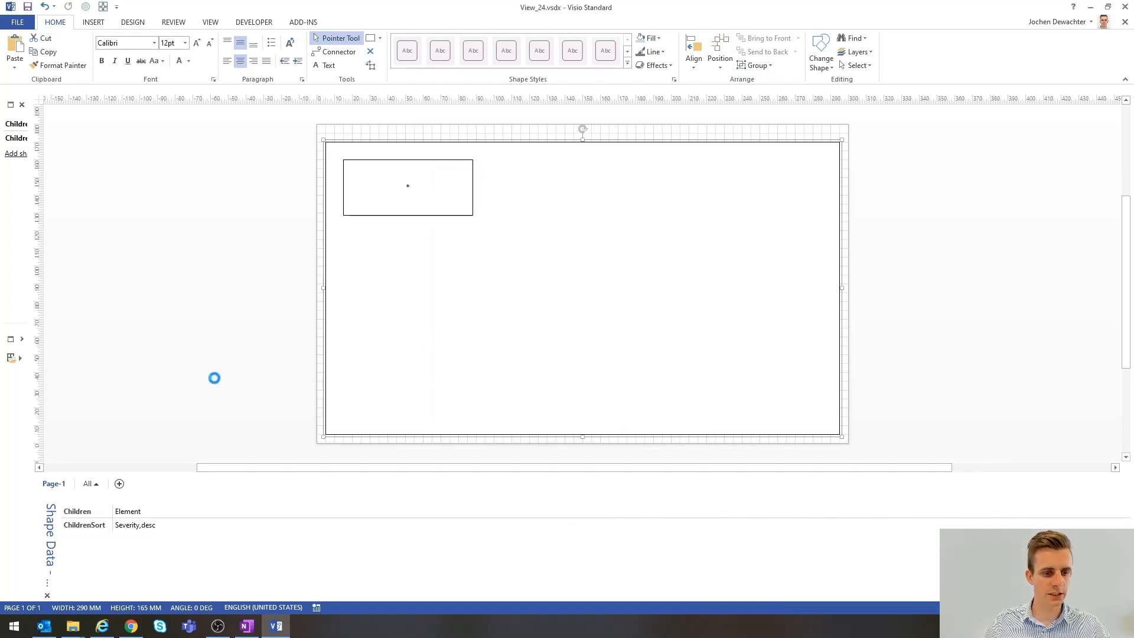
- Check the sort order of the shapes in DataMiner Cube, expand My View 2 to see its elements, and return to Visio
left_click(101, 626)
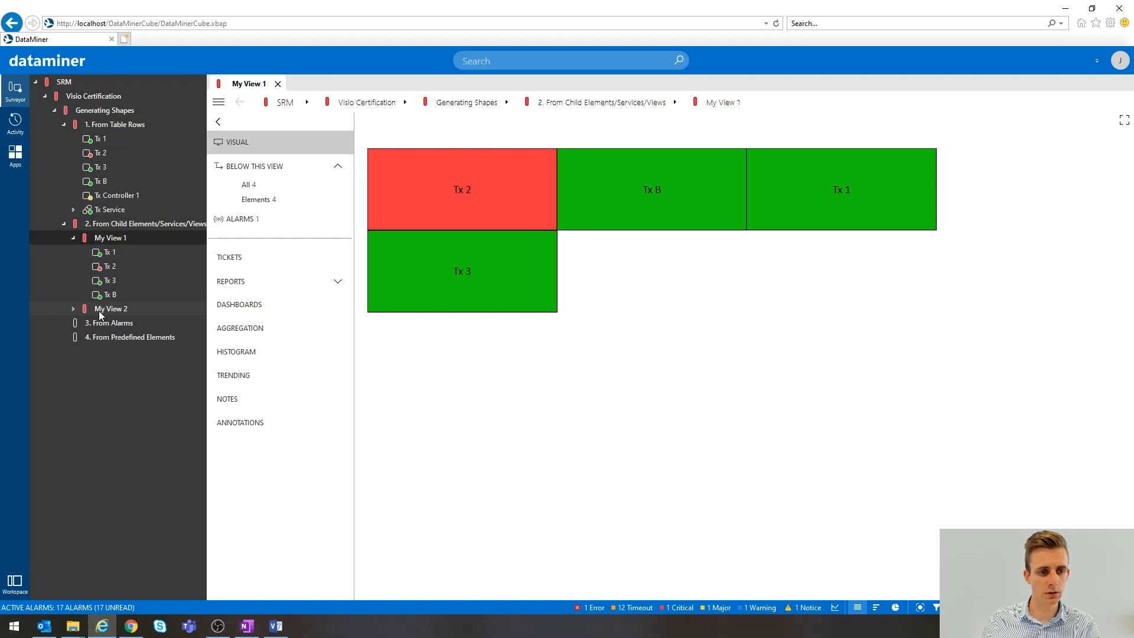
left_click(73, 308)
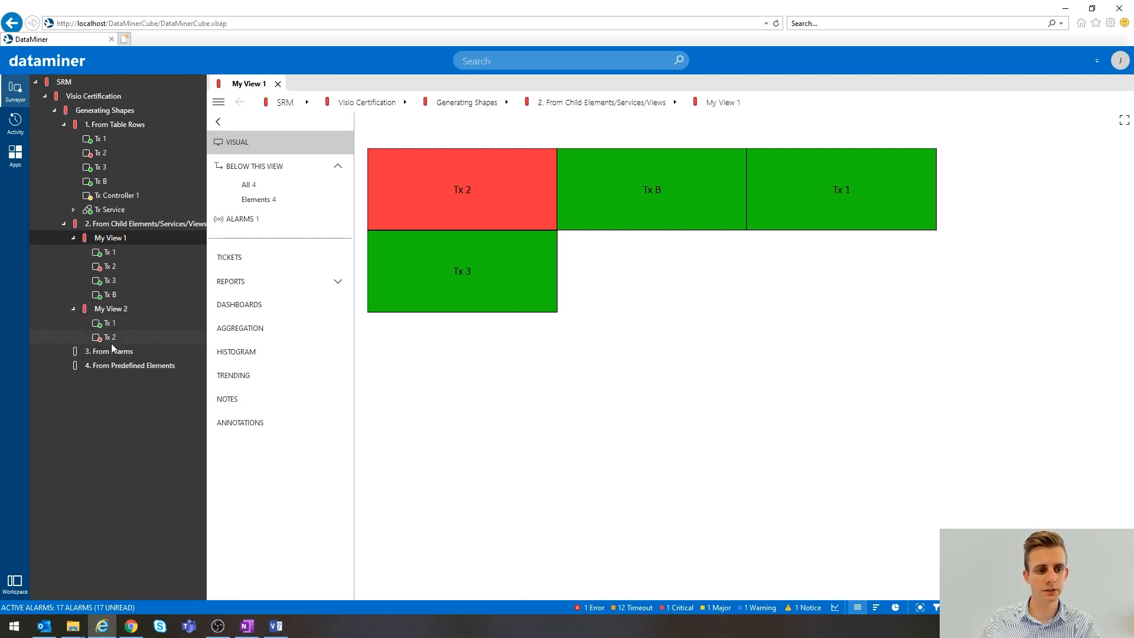
left_click(275, 625)
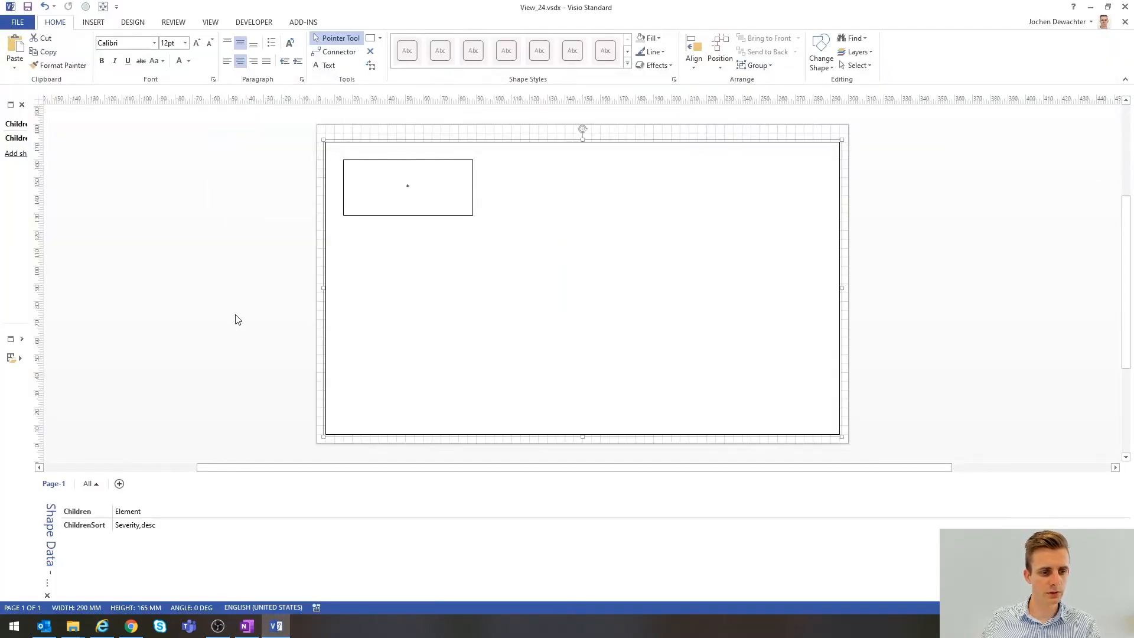
- Add a shape data field labelled View with the value My View 2 to the outer group, checking the view's name in DataMiner Cube
left_click(271, 319)
left_click(542, 254)
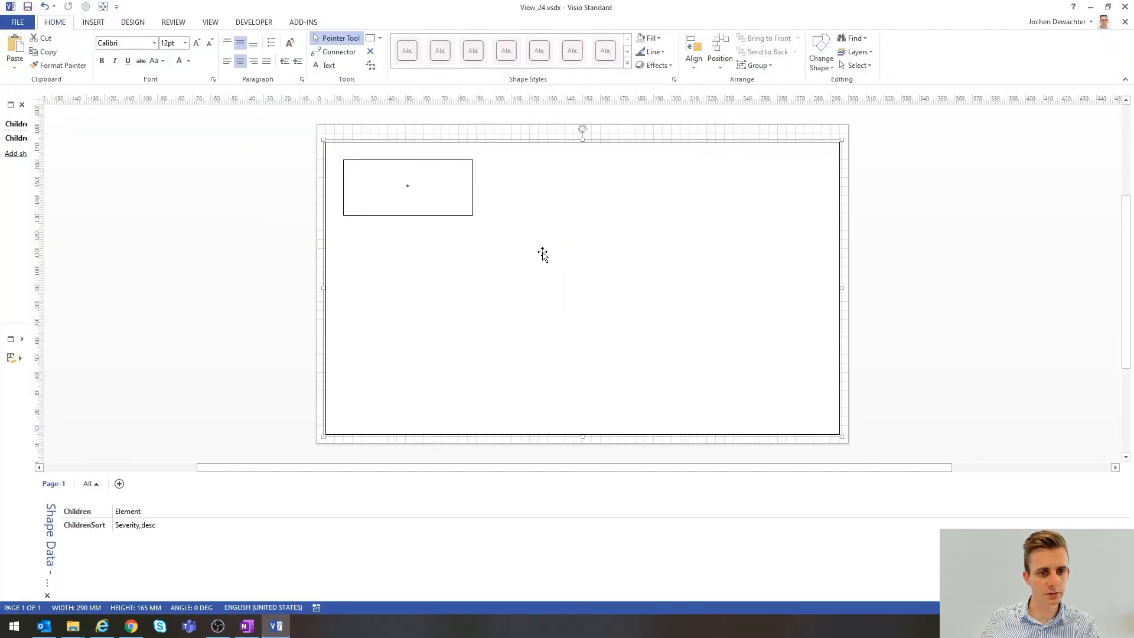
right_click(198, 554)
left_click(233, 513)
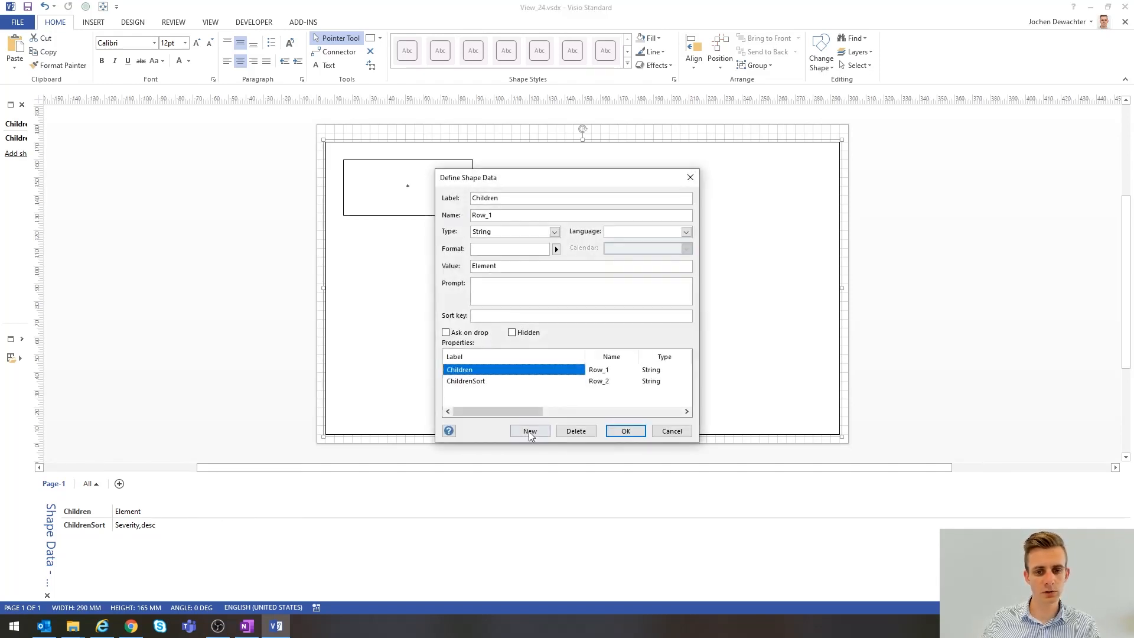
left_click(530, 431)
type("Vie")
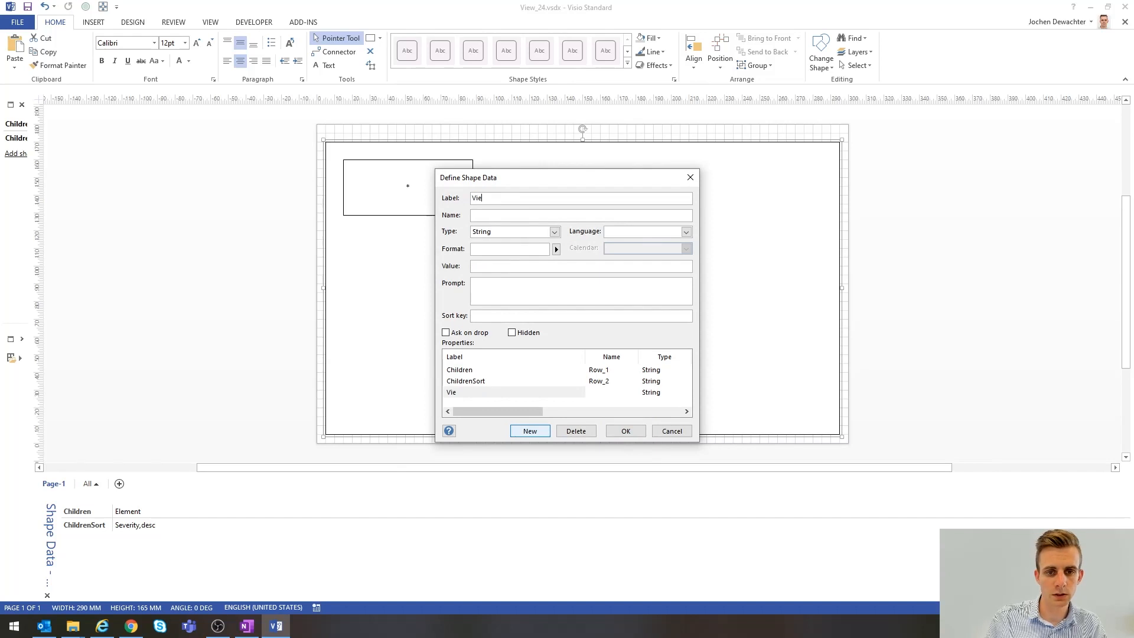
type("w")
left_click(493, 267)
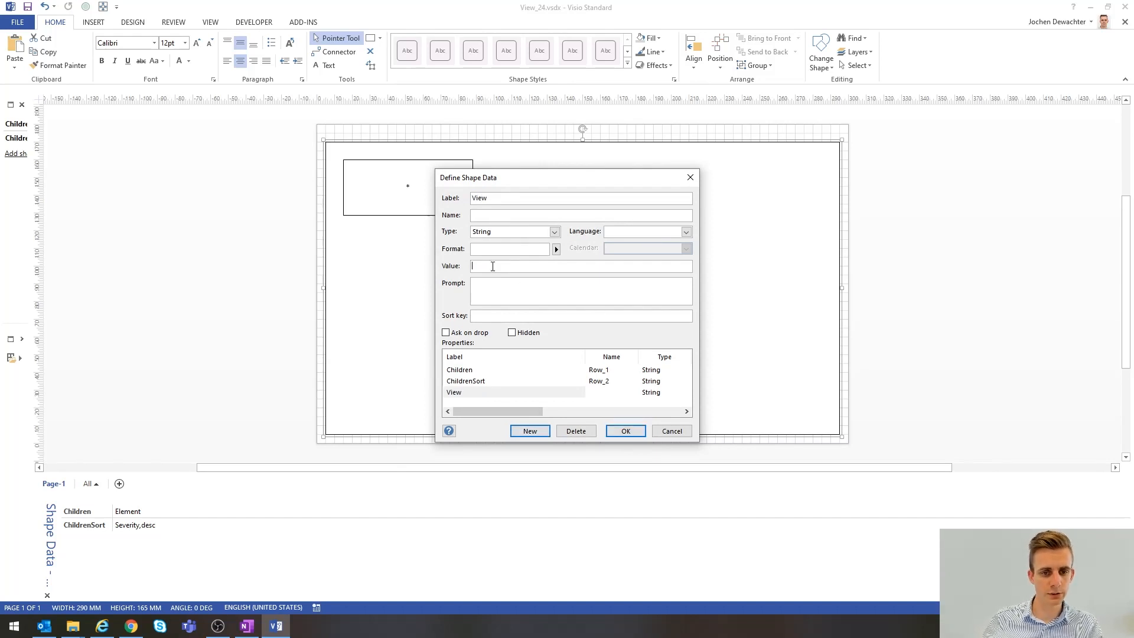
left_click(115, 629)
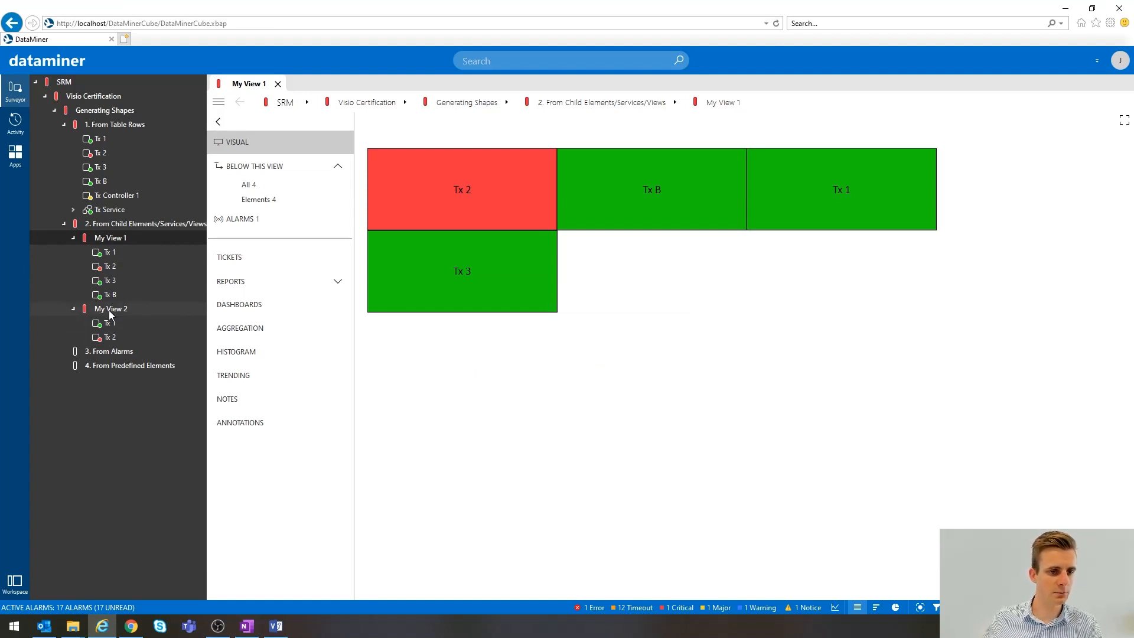
left_click(275, 625)
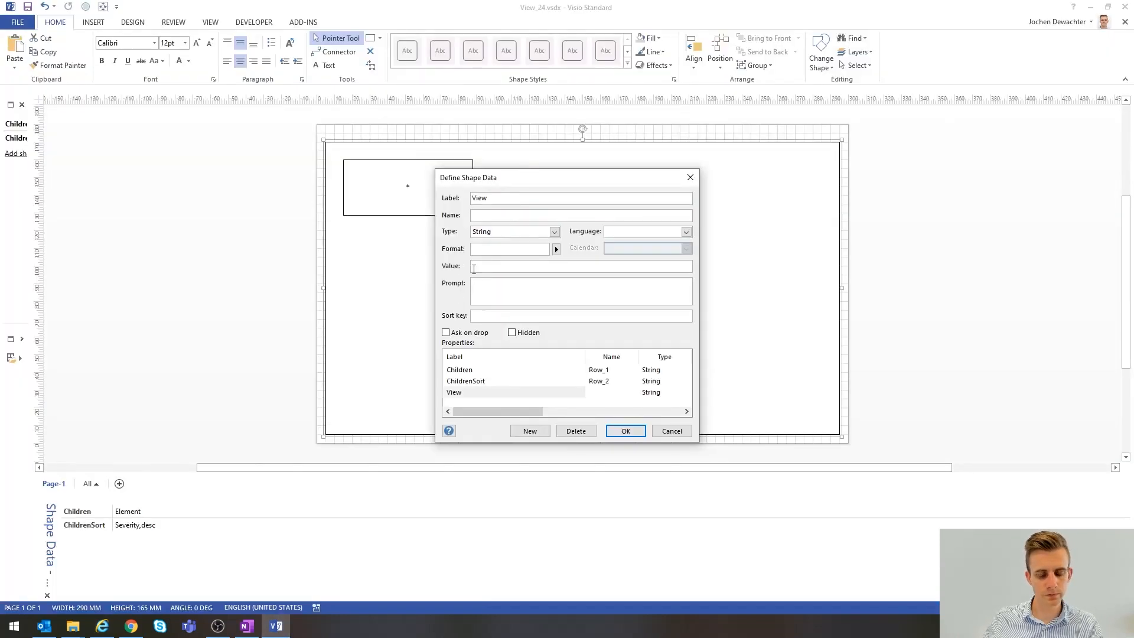
type("My View 2")
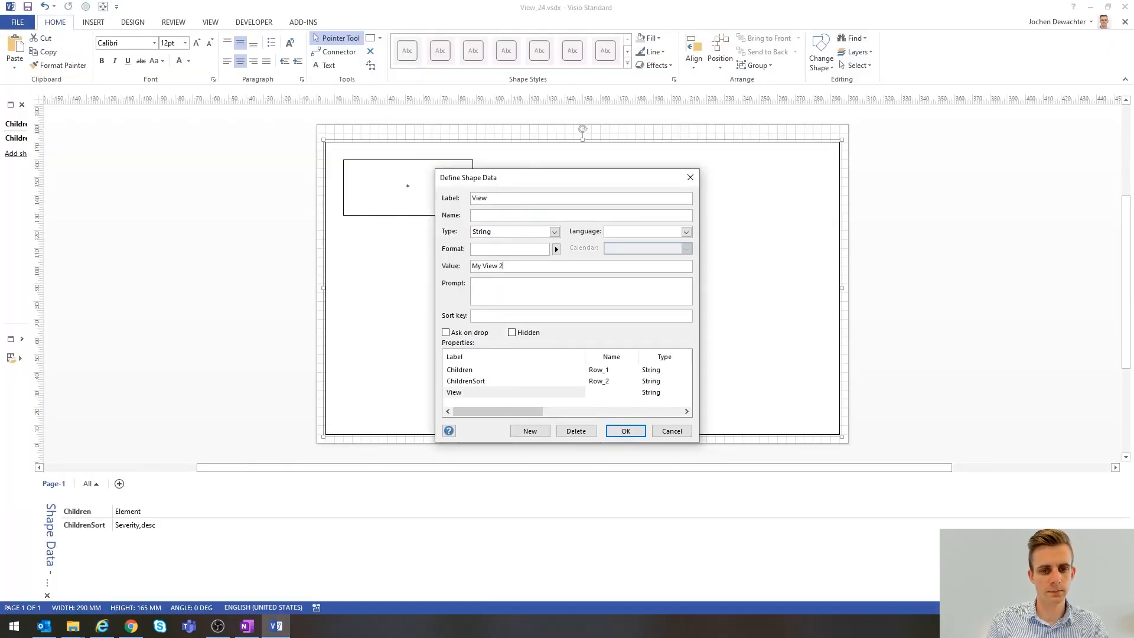
left_click(626, 432)
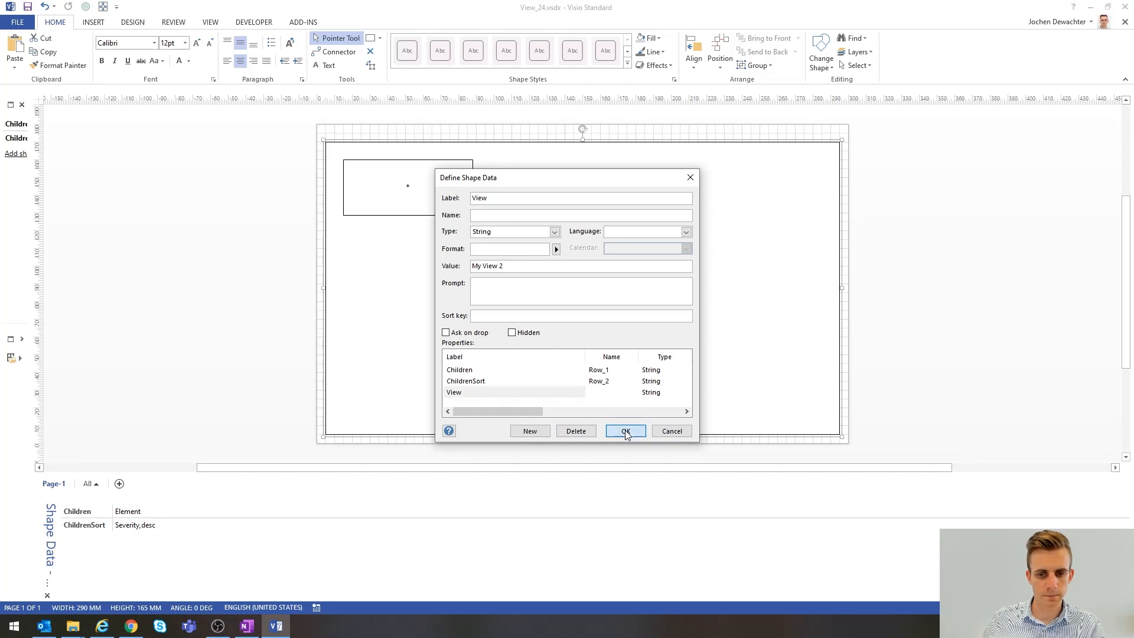
- Save the drawing, check the shapes generated on My View 1 in DataMiner Cube, and close that view's card
left_click(239, 239)
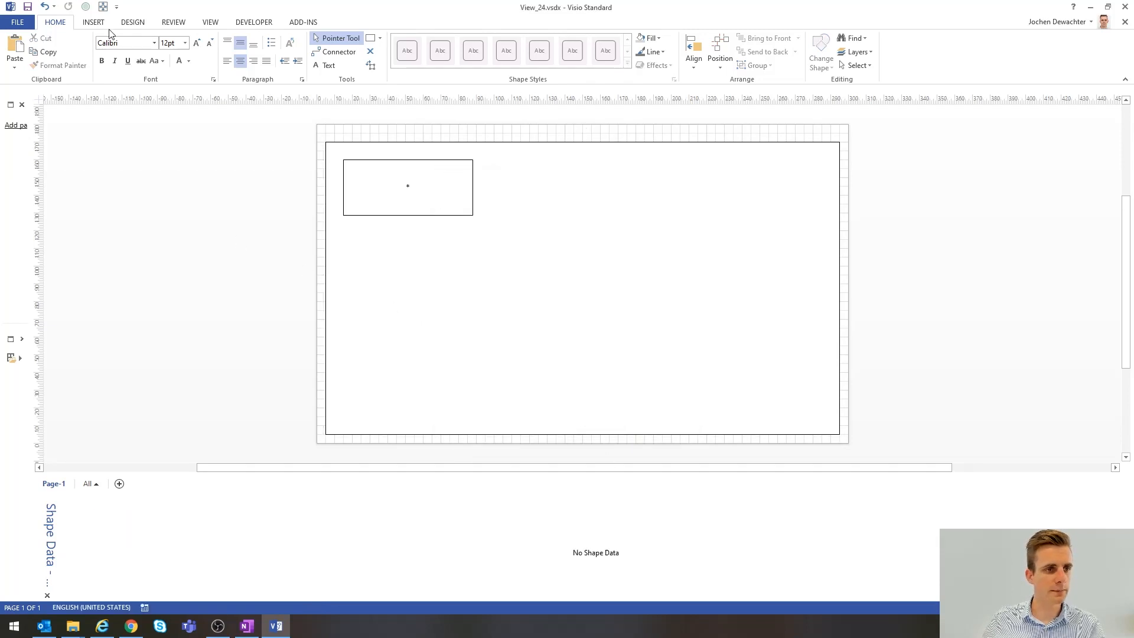
left_click(27, 8)
left_click(103, 626)
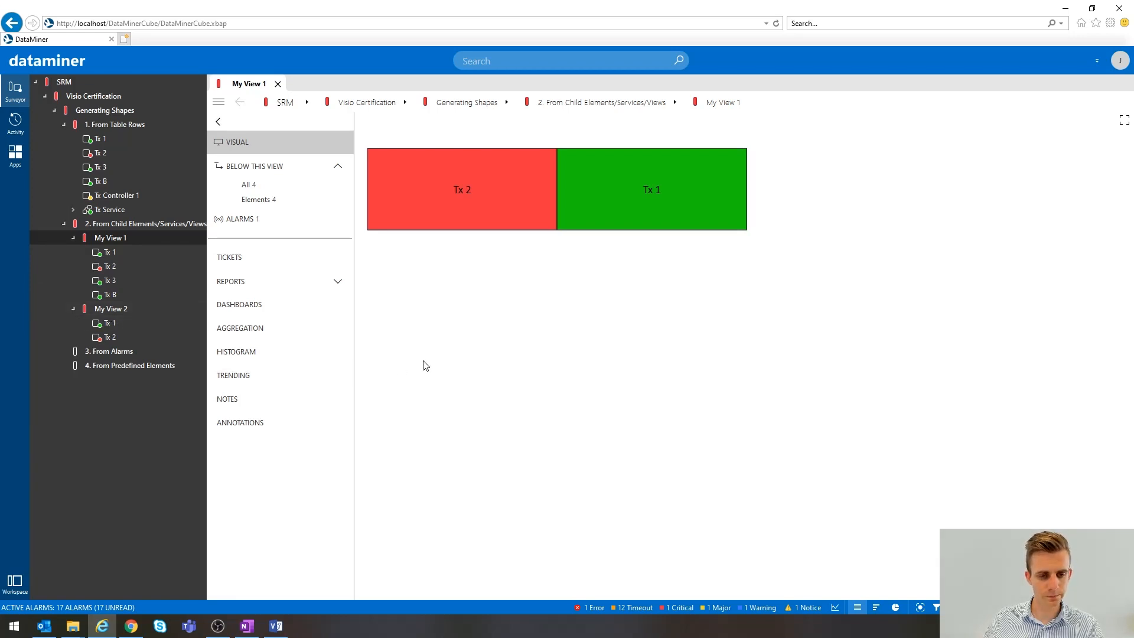
left_click(277, 85)
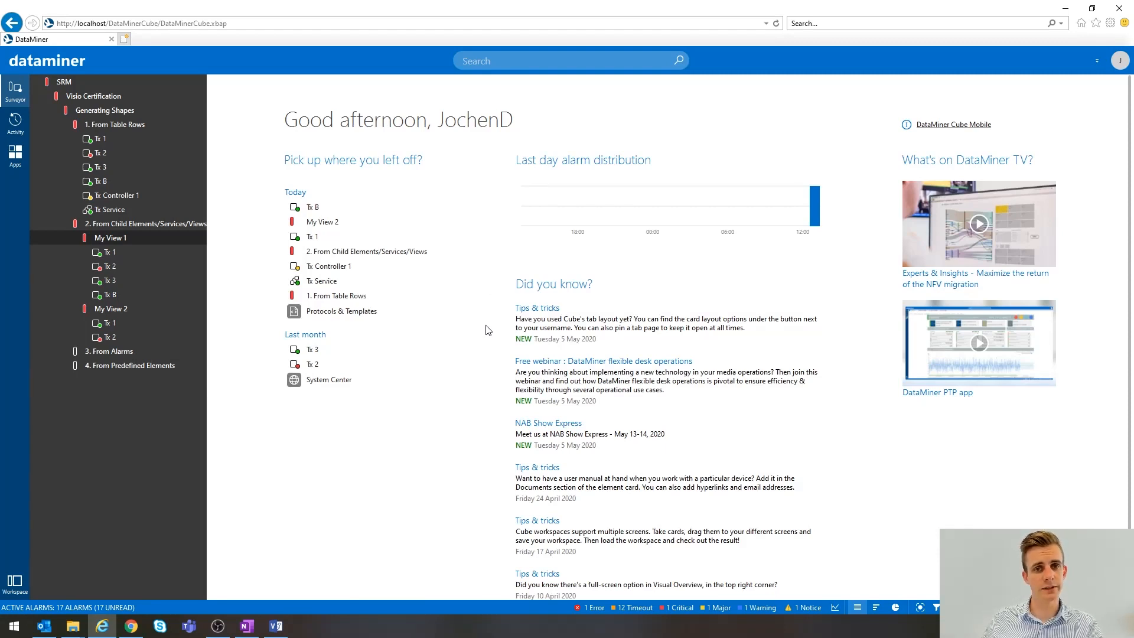
- Switch to the DataMiner Help page in Chrome and read its introduction and the child-level shape data fields ChildMargin, ChildType and ChildrenFilter
left_click(140, 625)
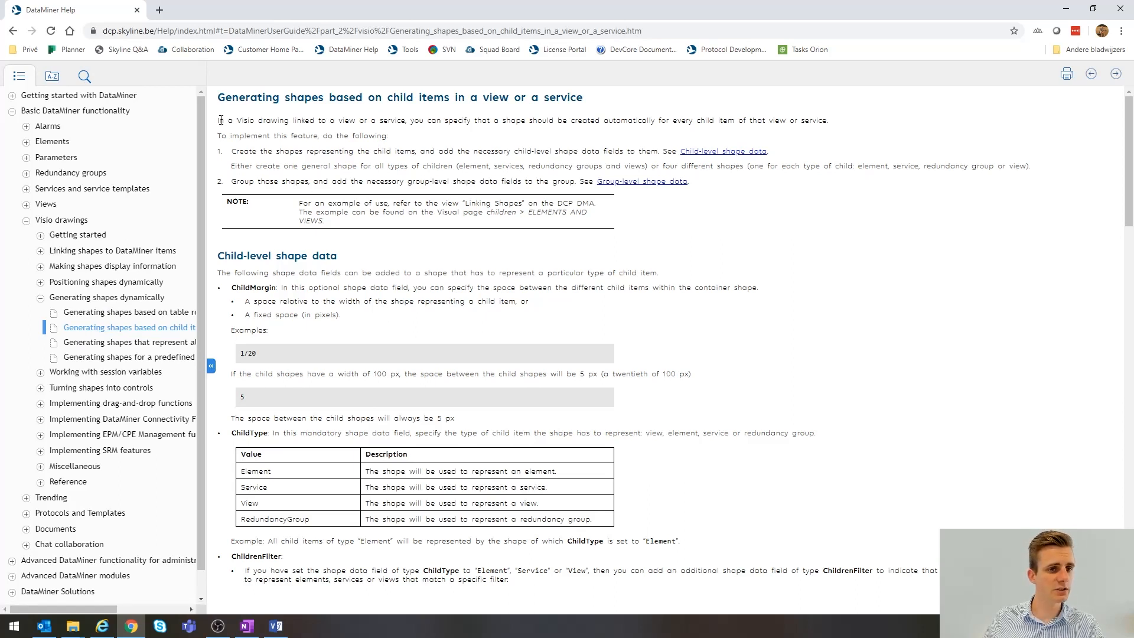
left_click_drag(219, 120, 594, 217)
left_click(596, 222)
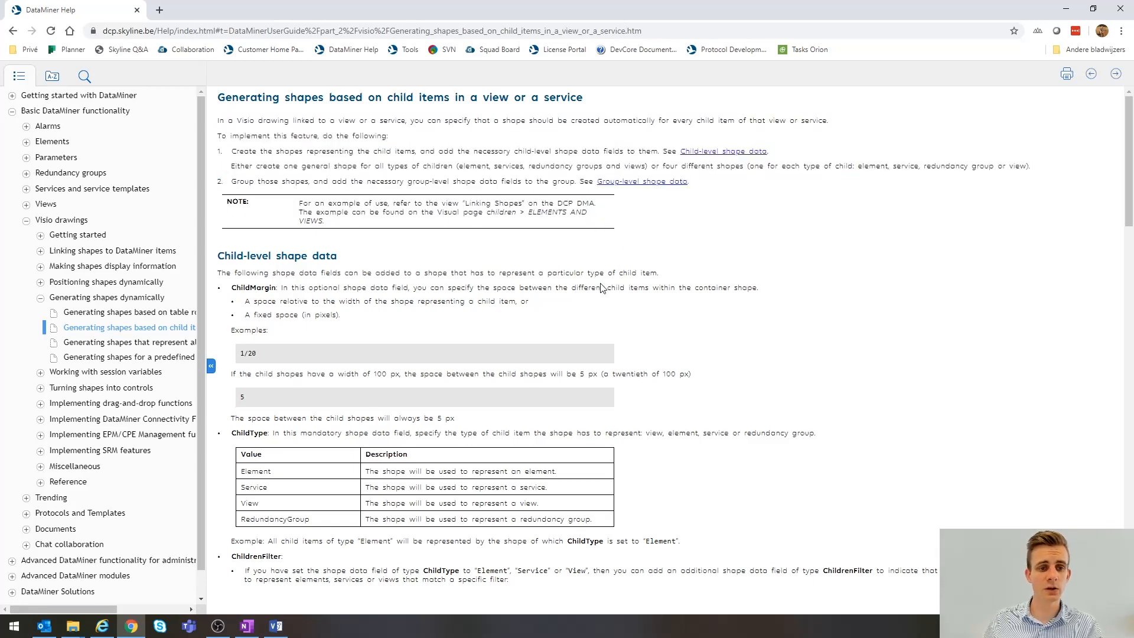
scroll(586, 274, "down", 1)
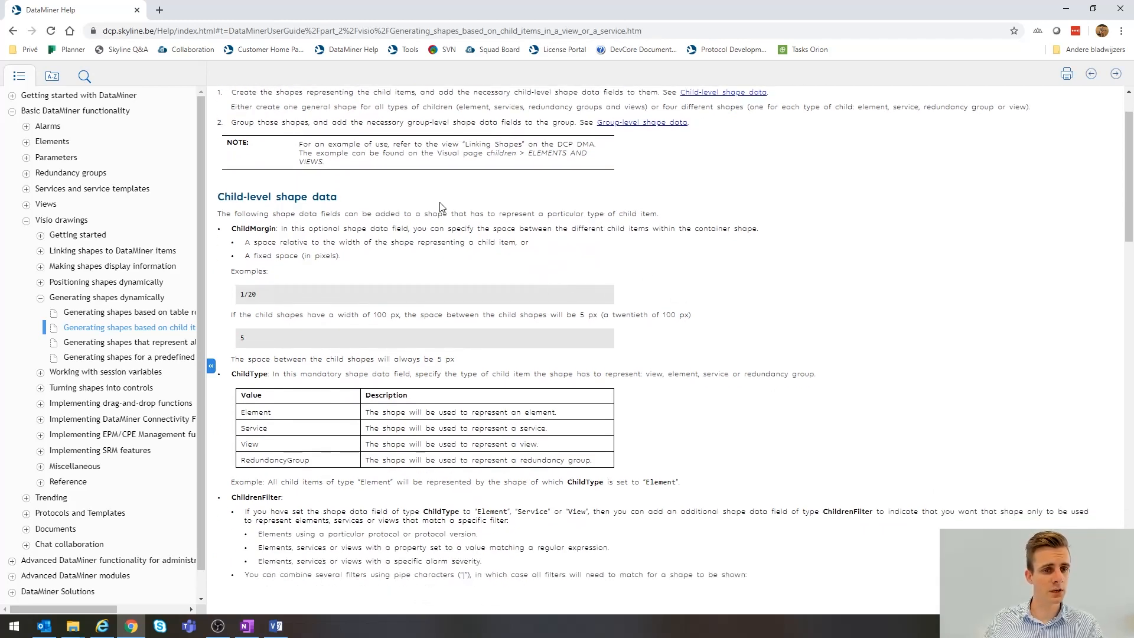
scroll(381, 213, "down", 1)
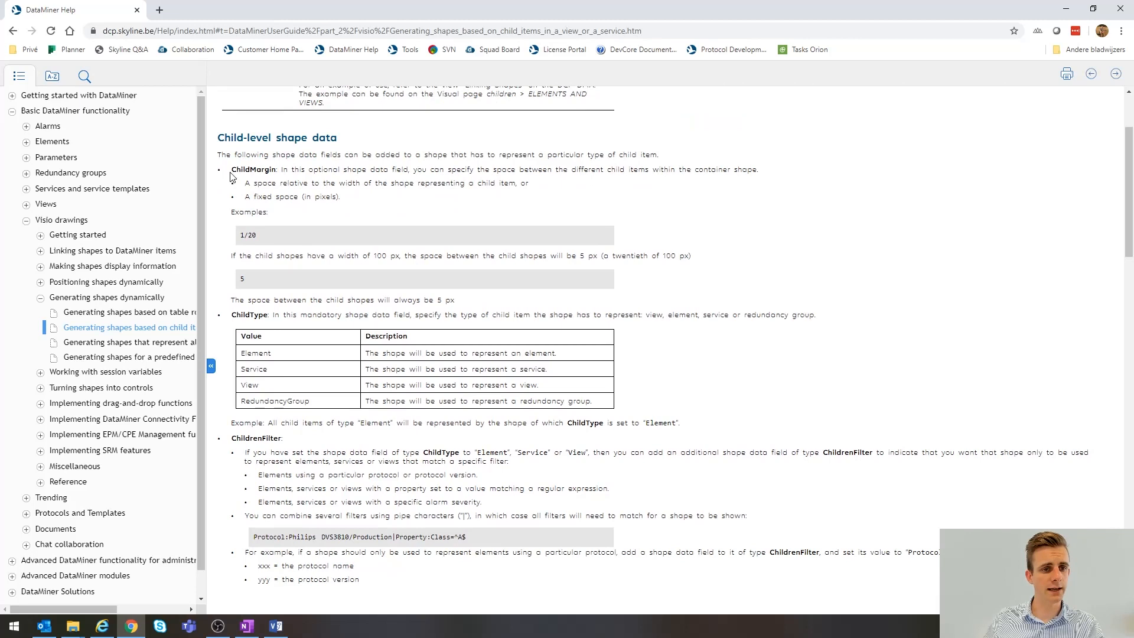
left_click_drag(232, 170, 276, 170)
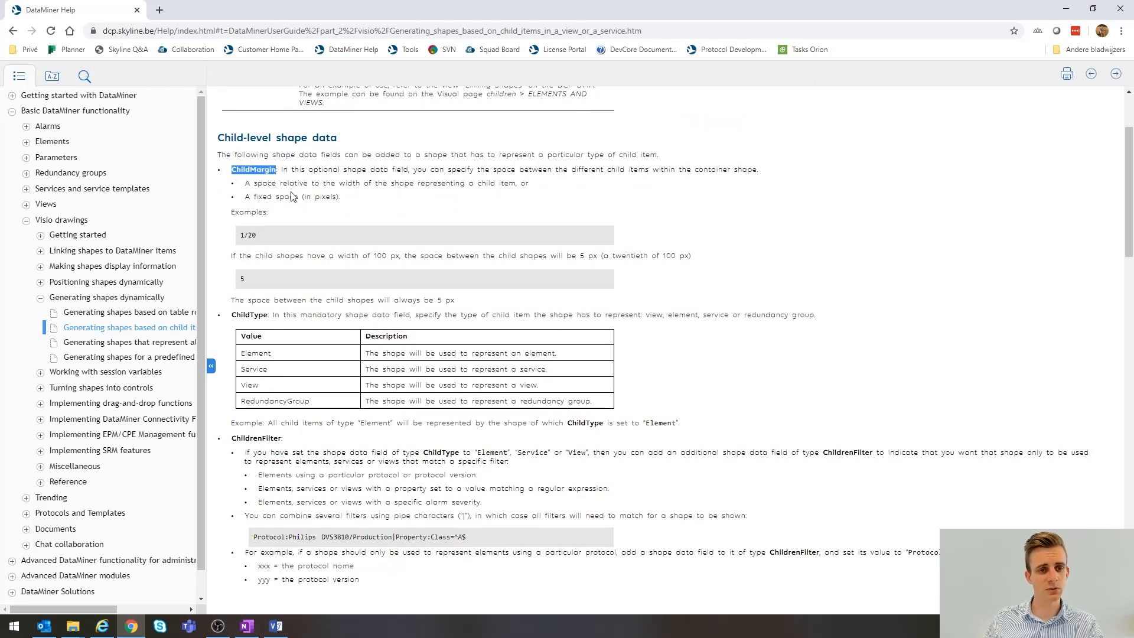
scroll(295, 196, "down", 2)
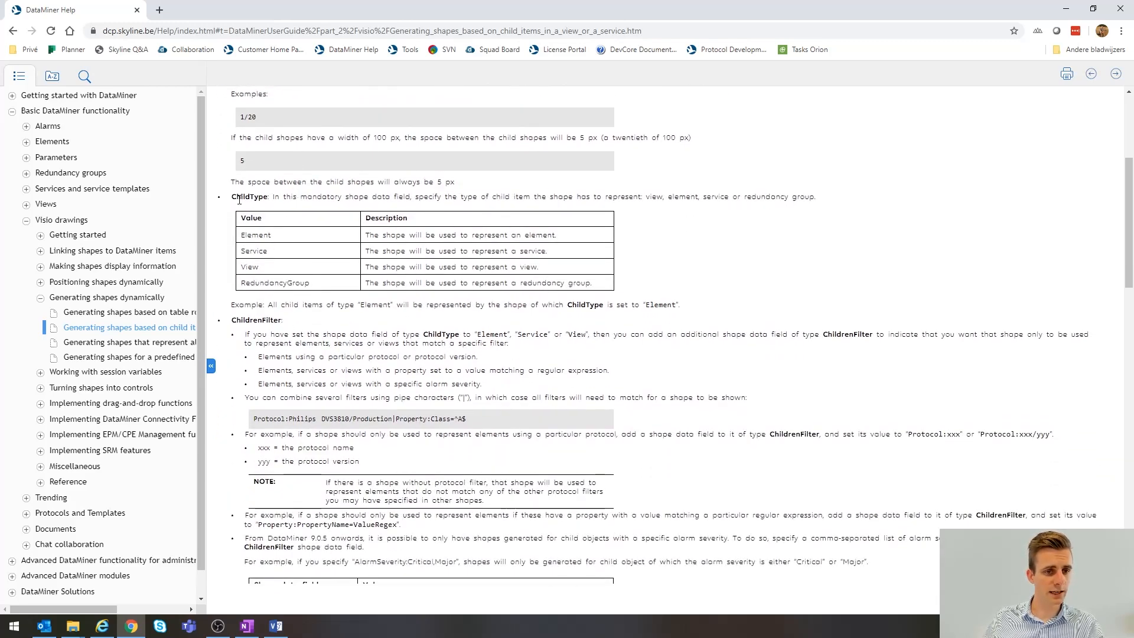
left_click_drag(233, 198, 266, 197)
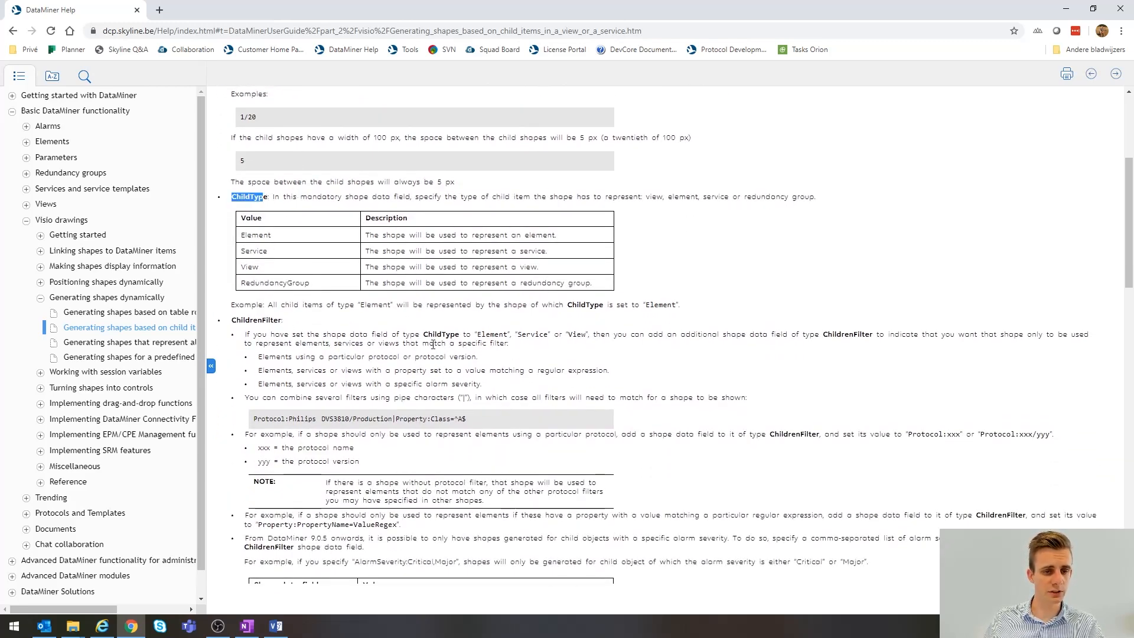
left_click(363, 320)
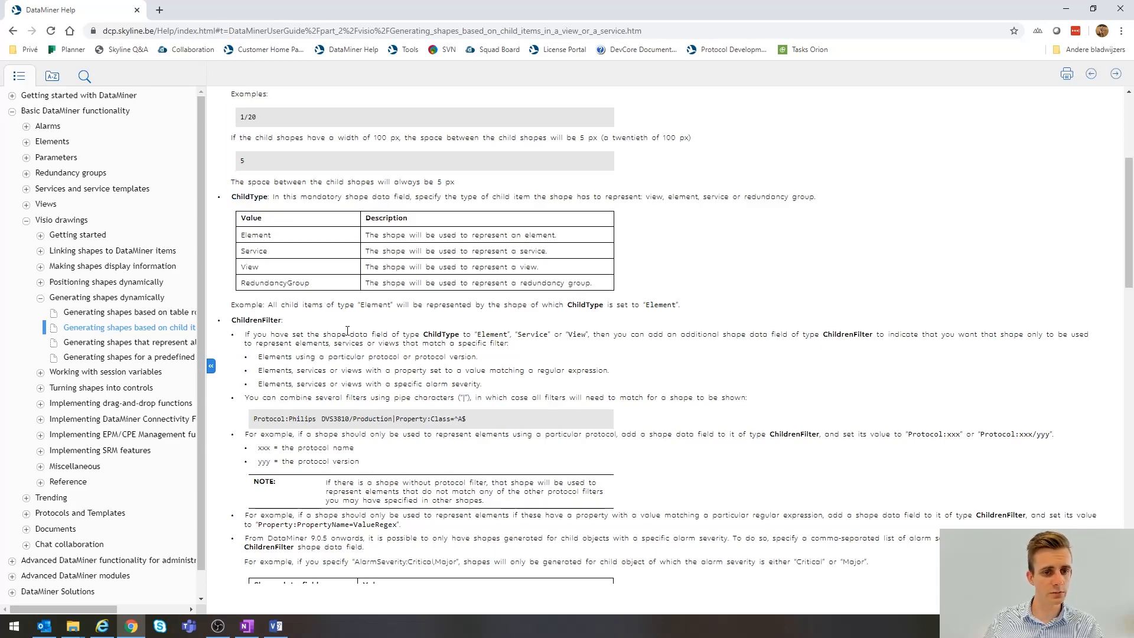
scroll(348, 330, "down", 2)
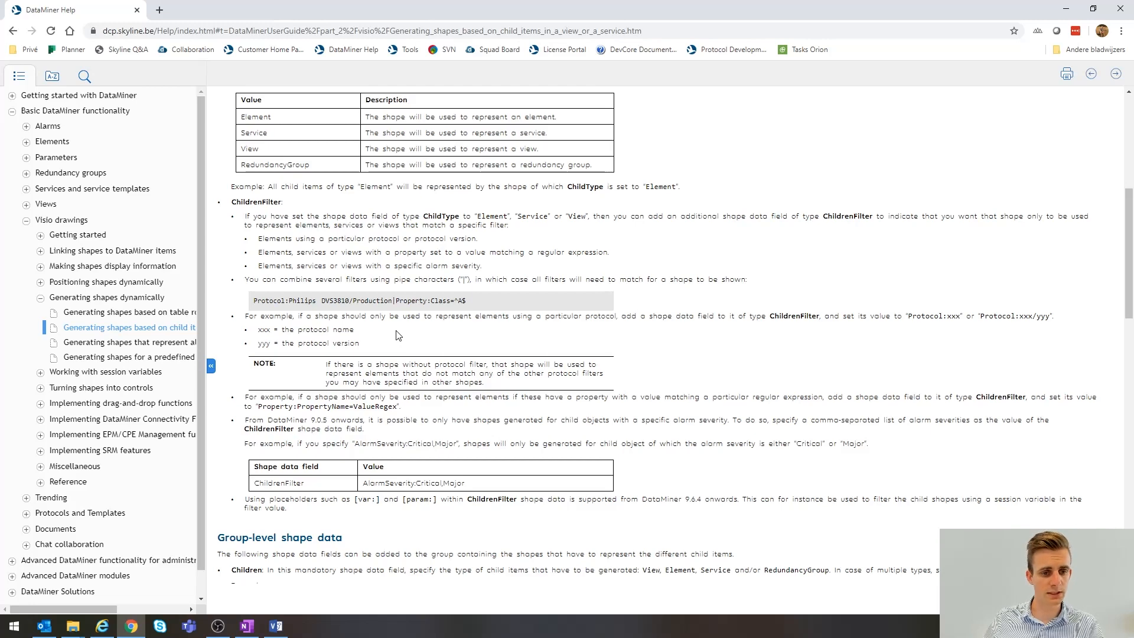
- Read the help page's group-level shape data section, covering the Children, ChildrenOptions, ChildrenSort and ChildrenPanel fields
scroll(397, 335, "down", 2)
scroll(397, 335, "down", 2)
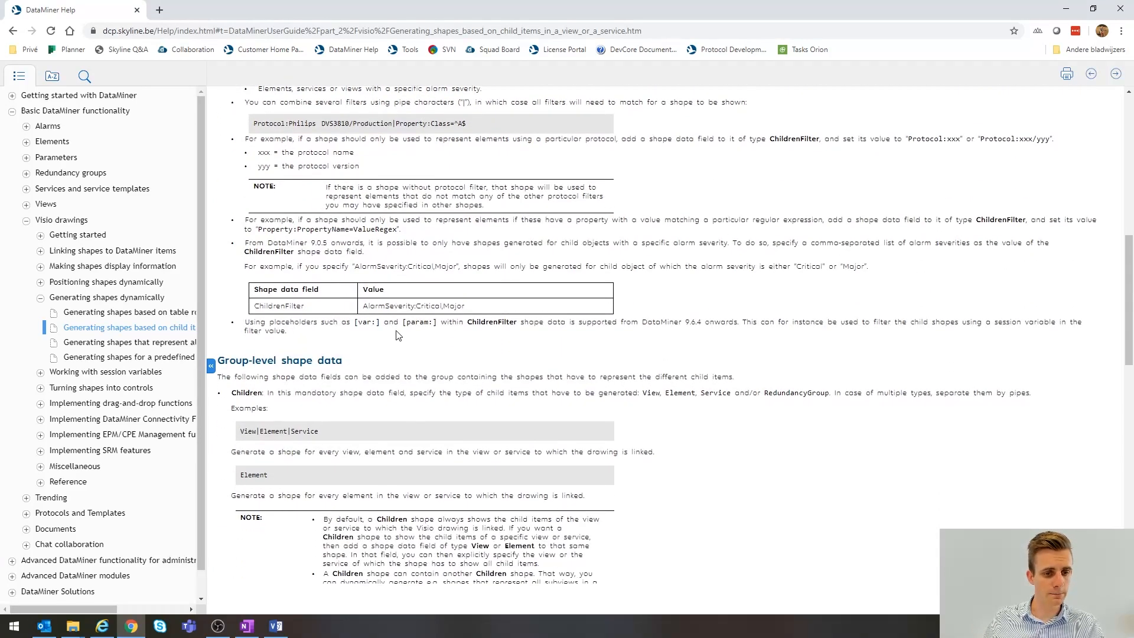
scroll(398, 335, "down", 3)
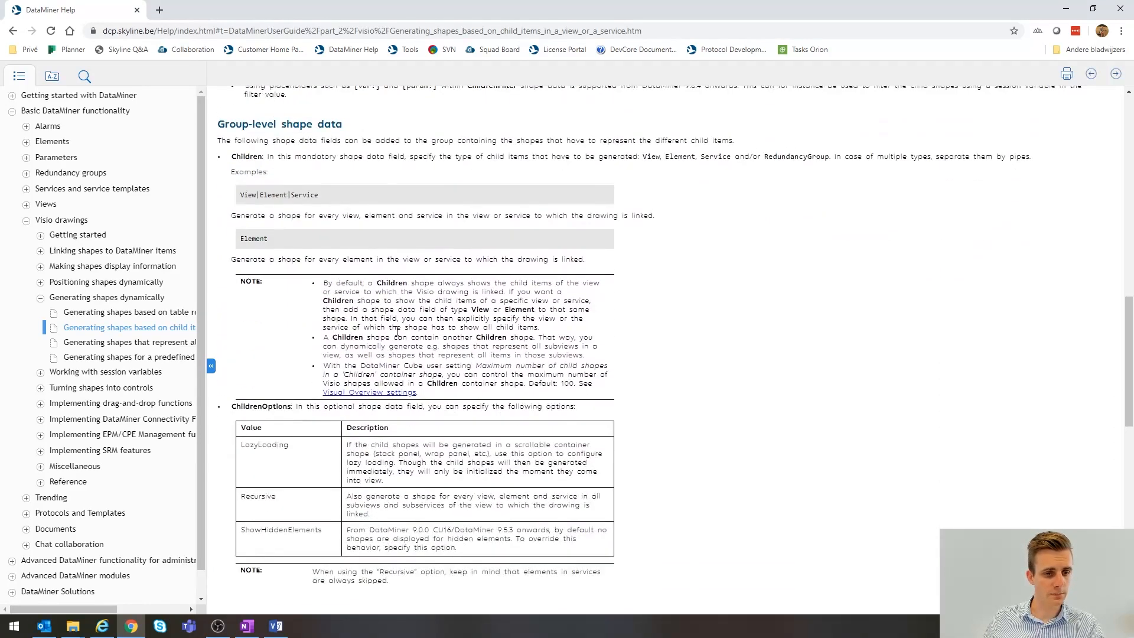
scroll(397, 332, "down", 3)
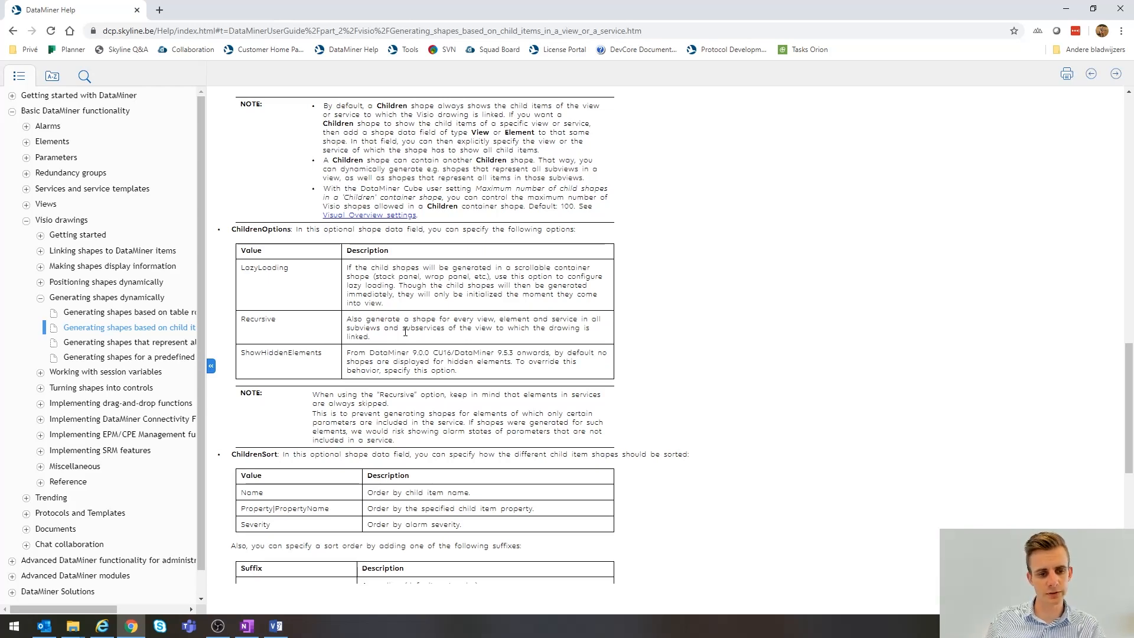
scroll(512, 374, "down", 1)
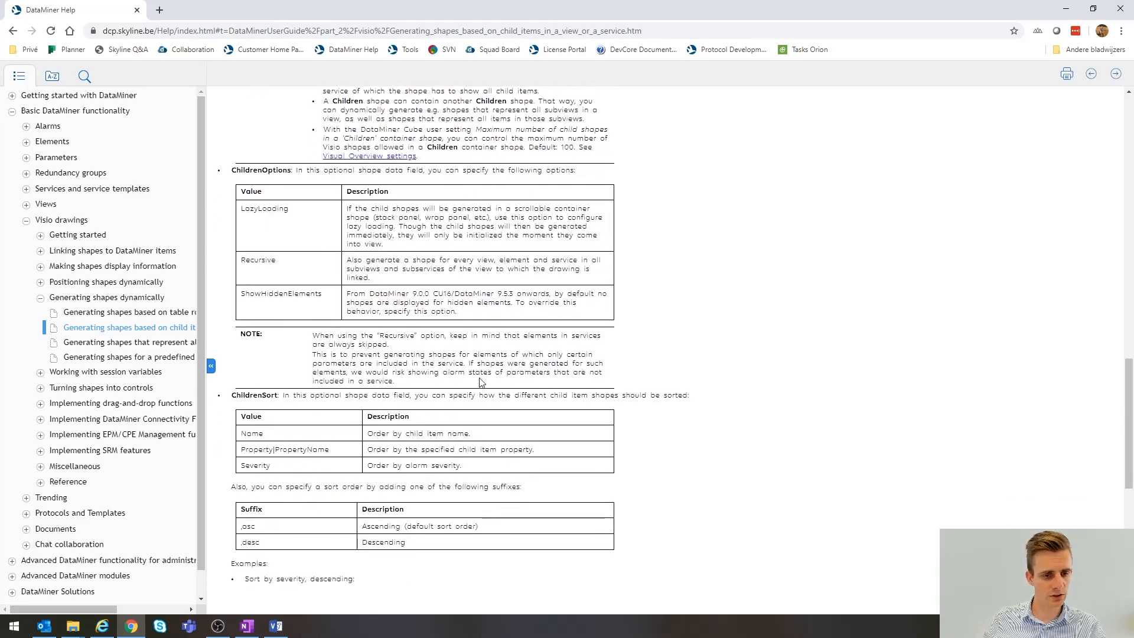
scroll(484, 381, "down", 1)
scroll(479, 363, "down", 1)
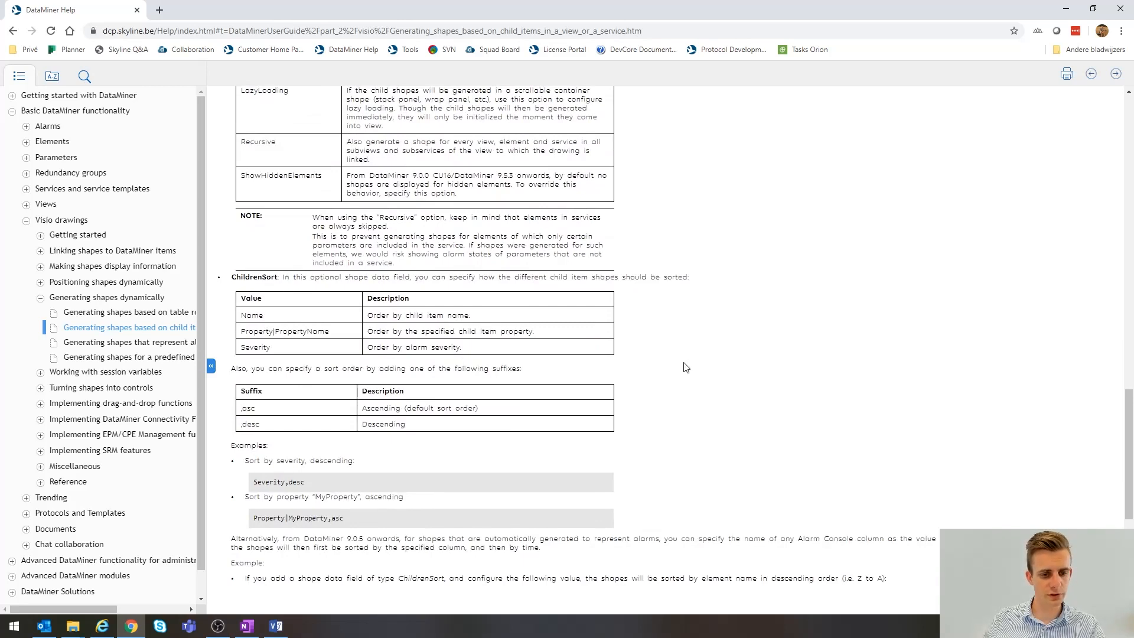
scroll(685, 366, "down", 2)
scroll(687, 367, "down", 2)
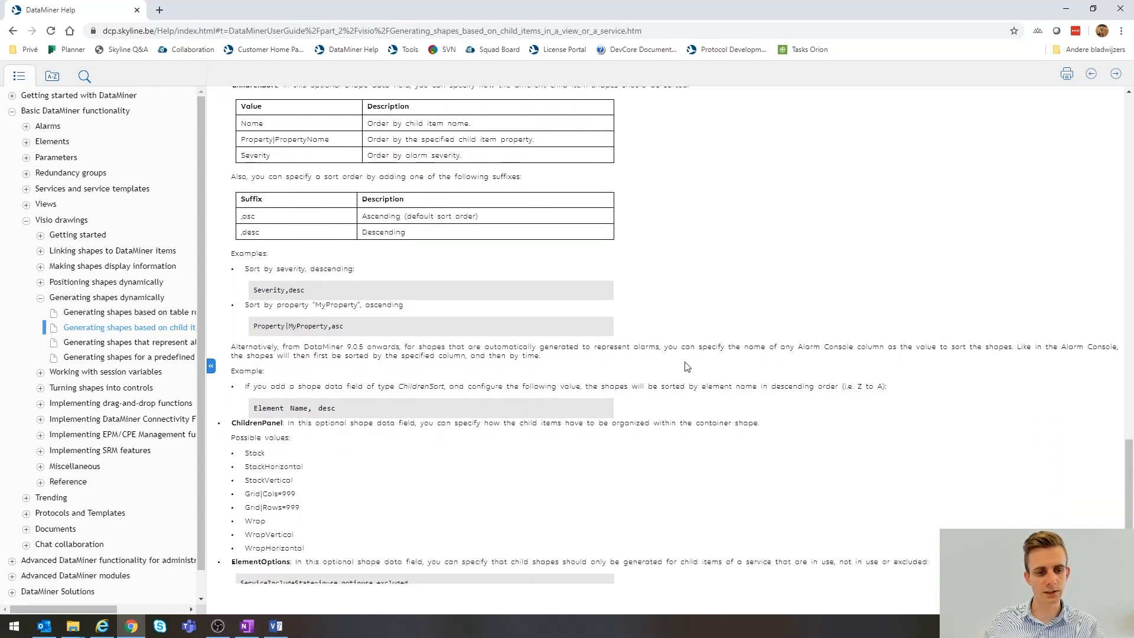